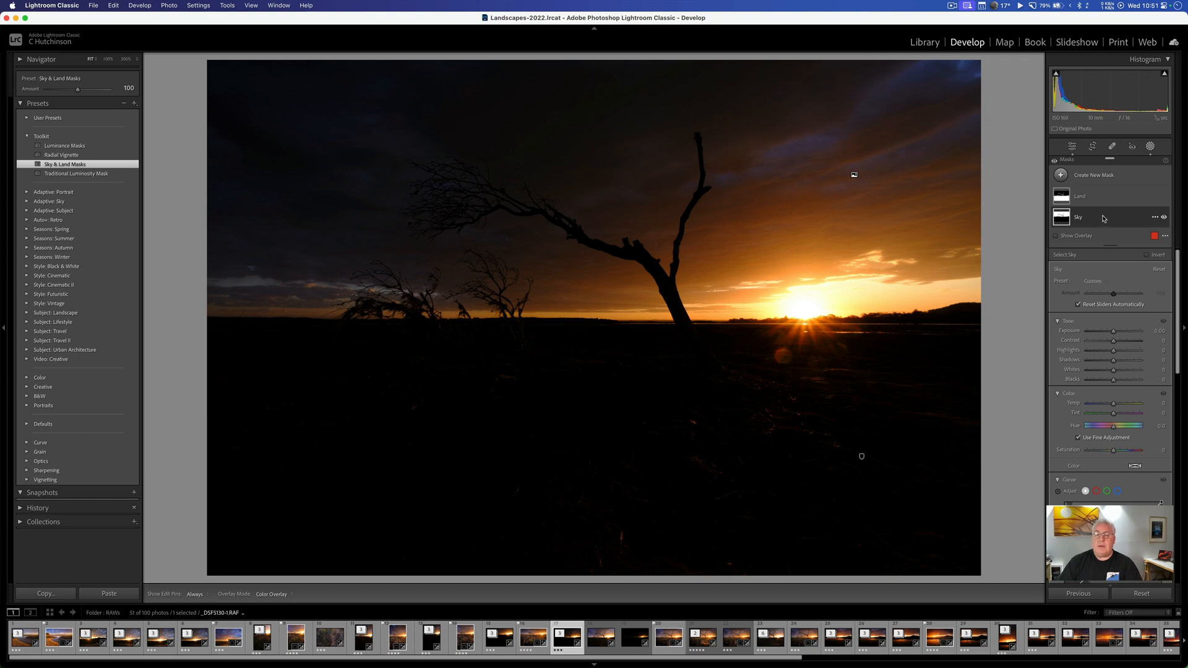
Create a Select Sky mask on the photo and rename it Sky.
left_click(1092, 175)
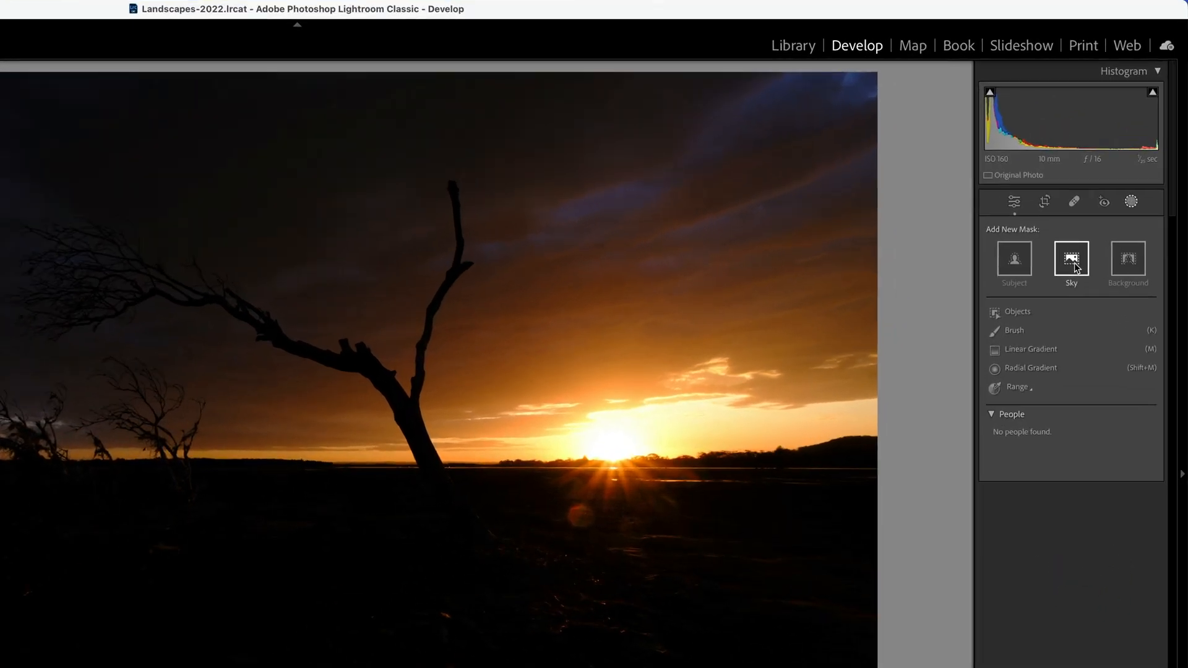
left_click(1075, 267)
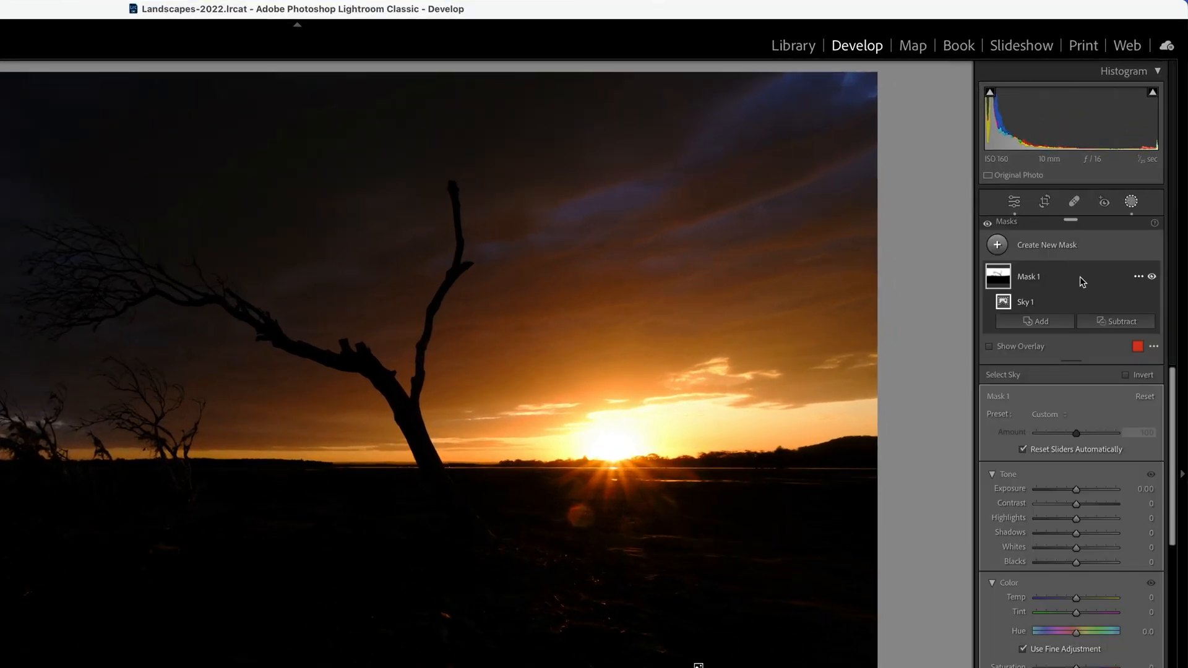
double_click(1020, 279)
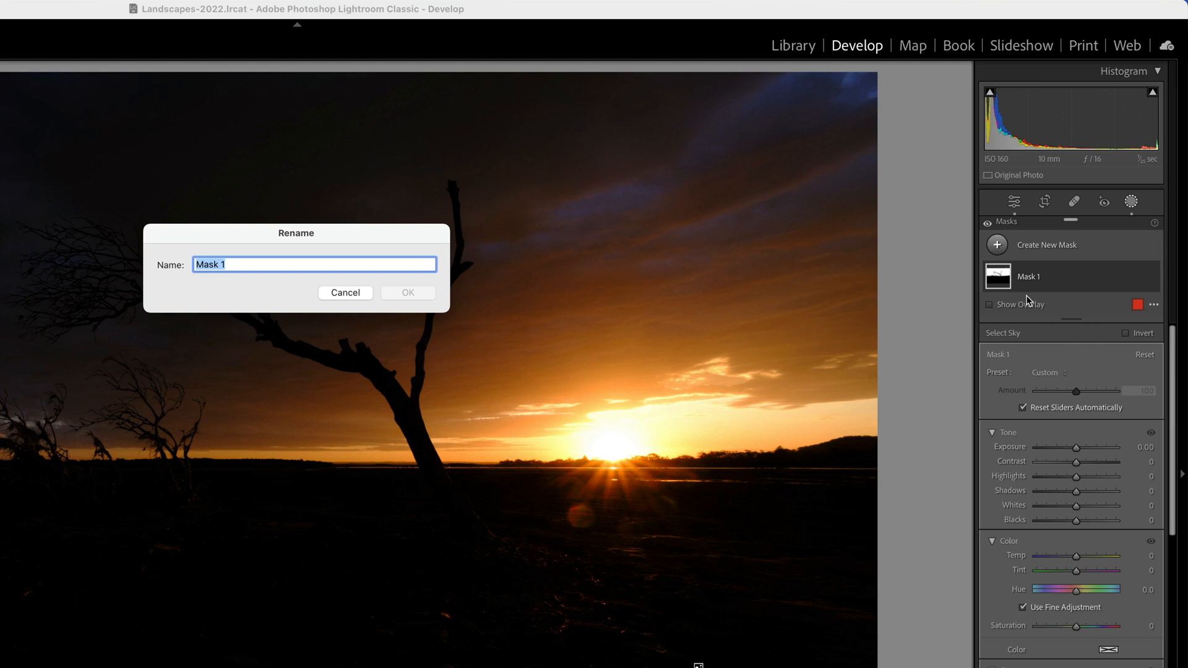
type("Skyt")
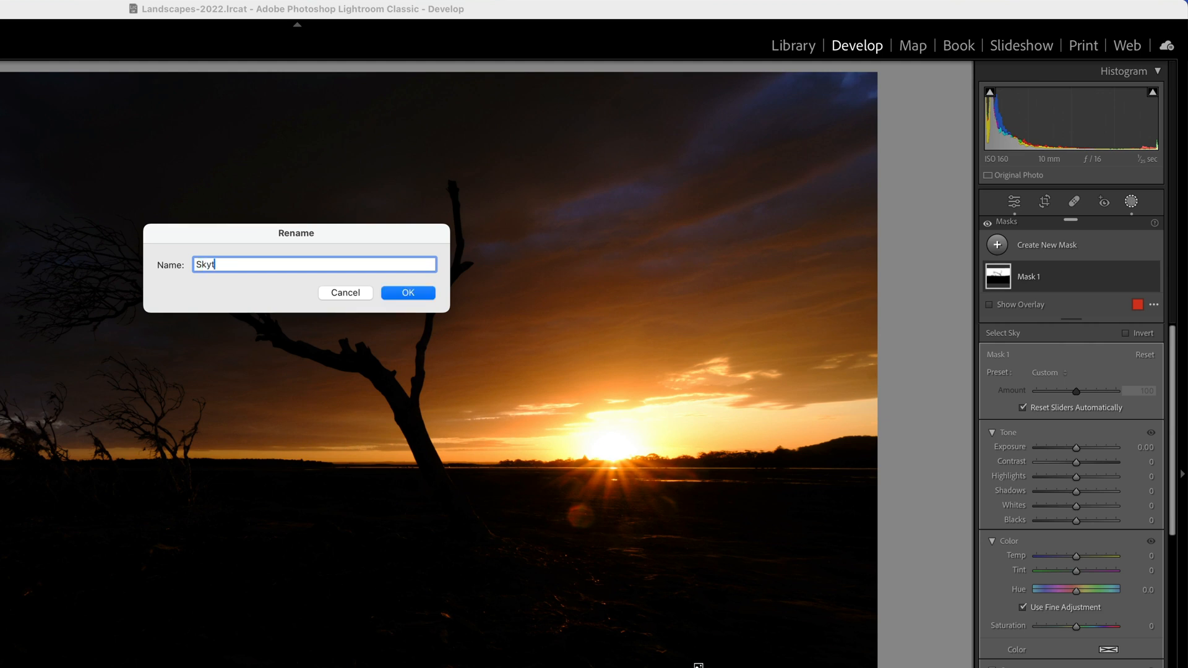
key("BackSpace")
left_click(414, 294)
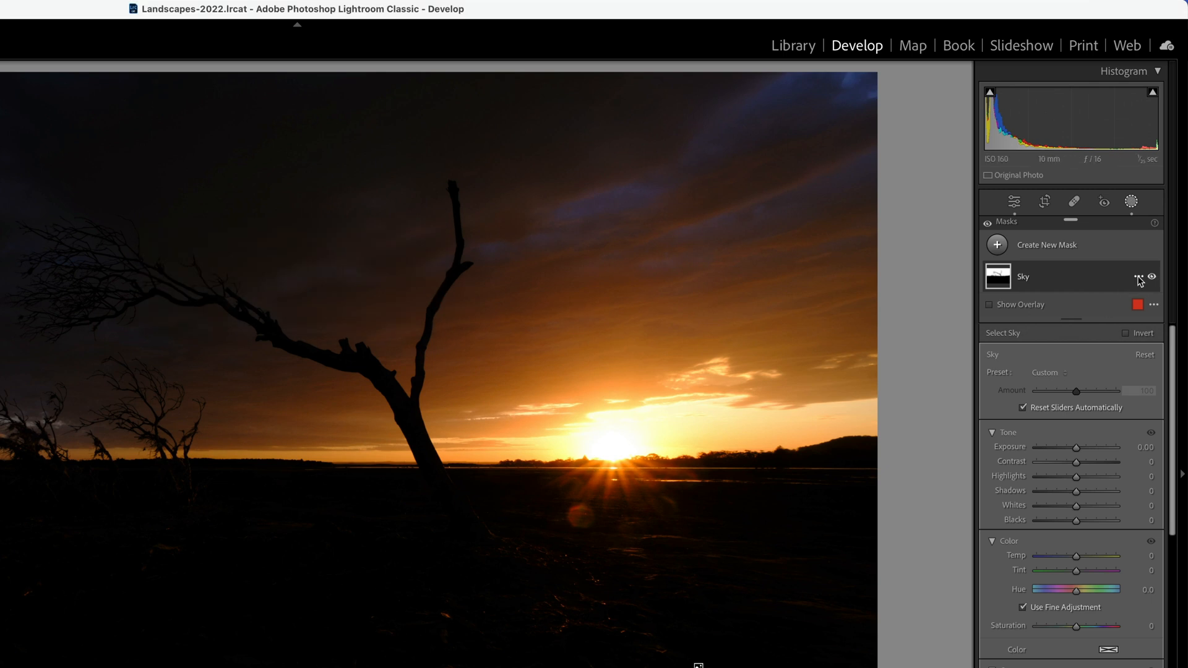
Duplicate and invert the Sky mask, and rename the inverted copy Land.
left_click(1142, 277)
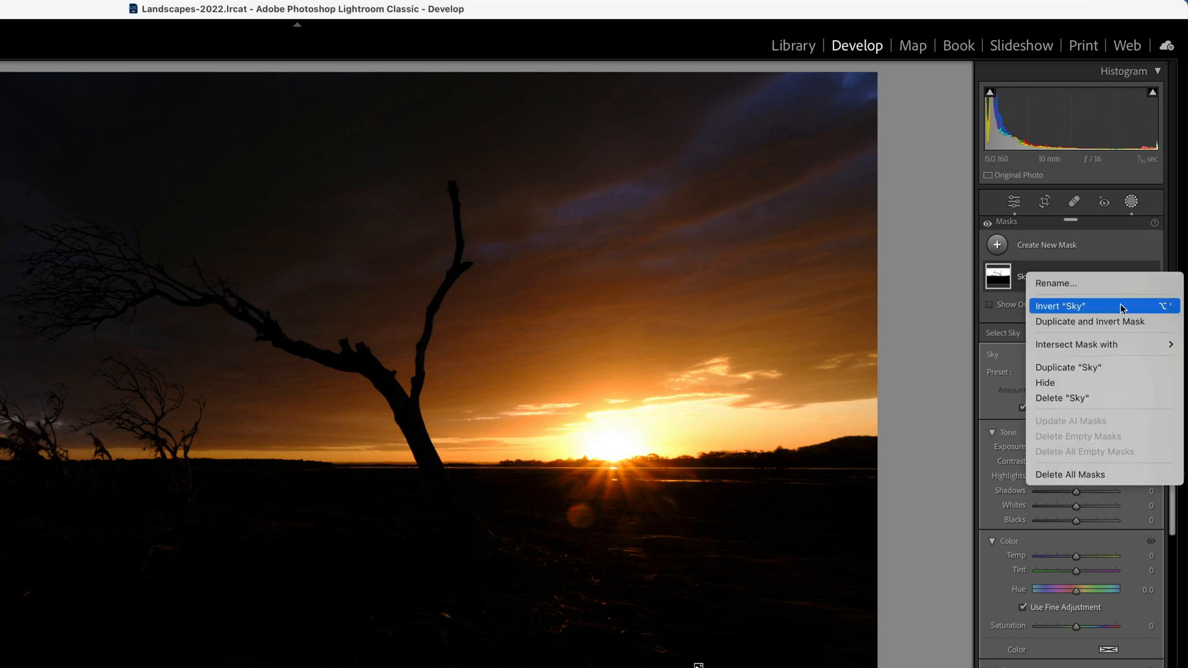
left_click(1086, 321)
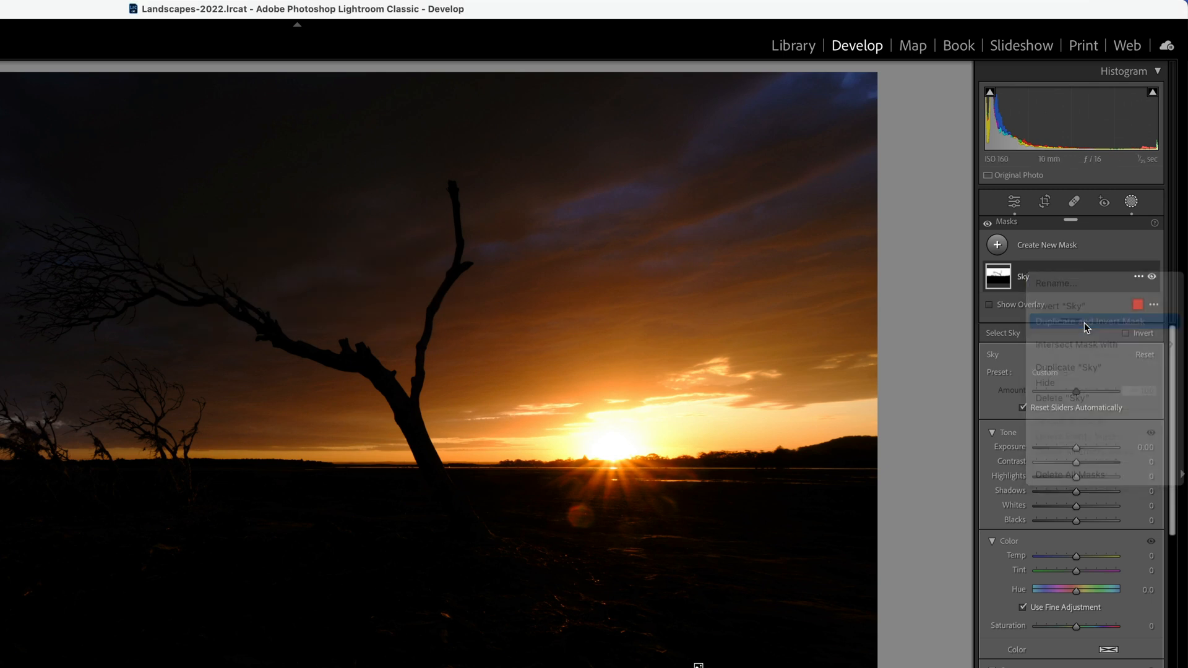
double_click(1070, 283)
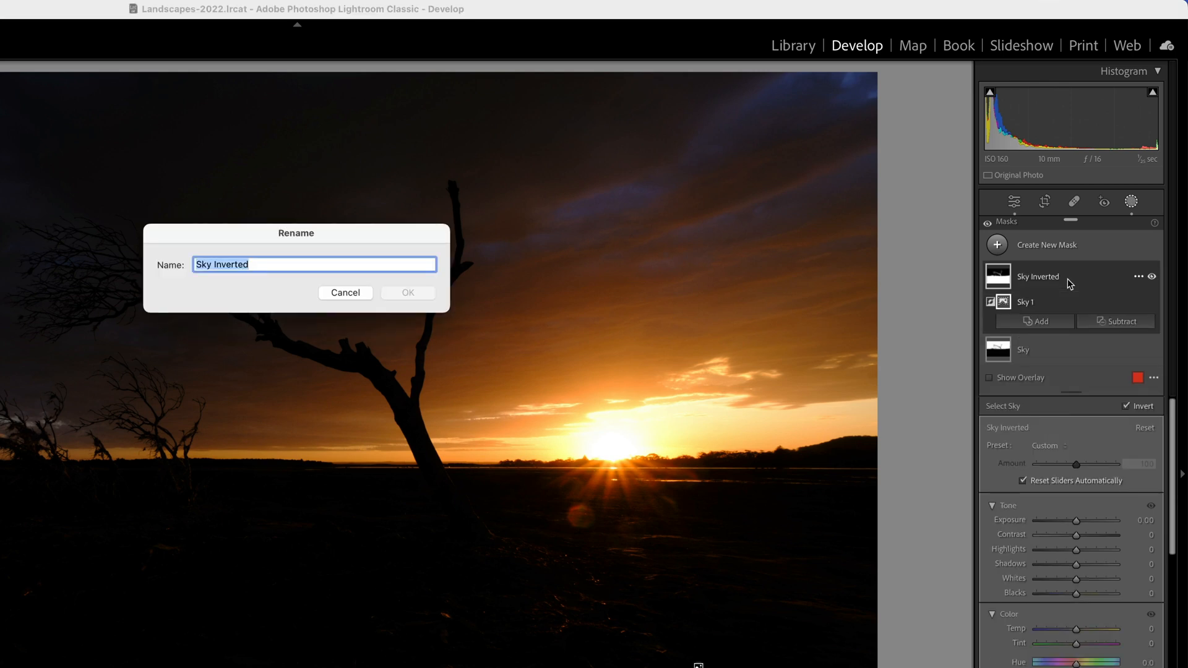
type("Land")
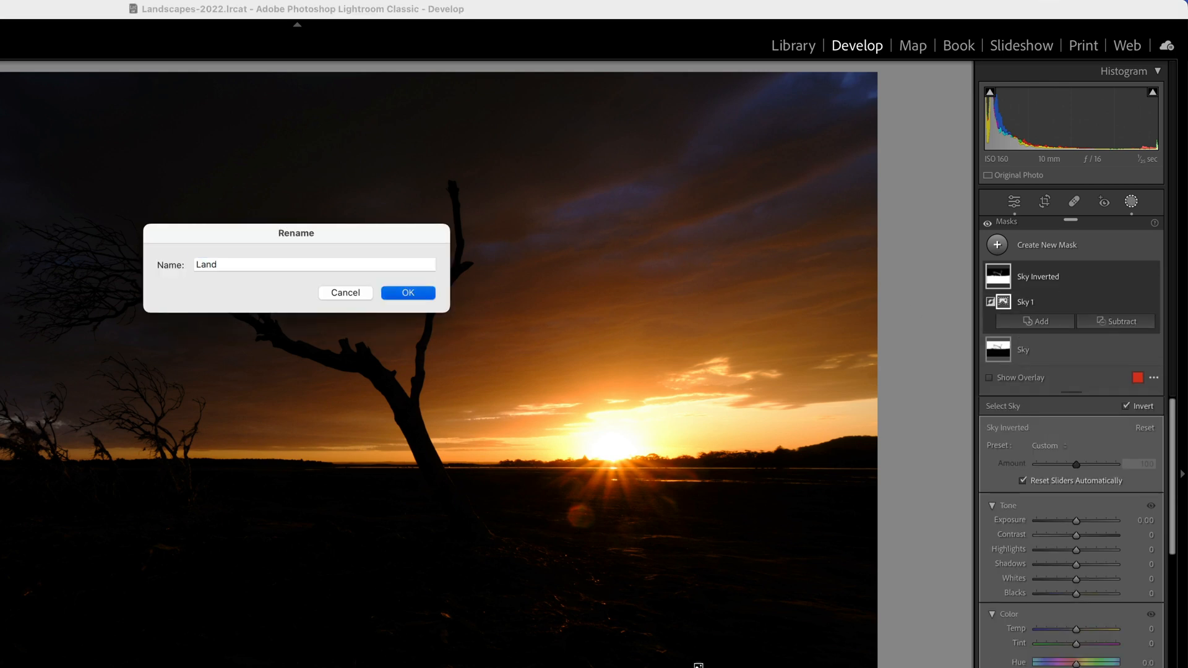
key("Return")
left_click(1087, 272)
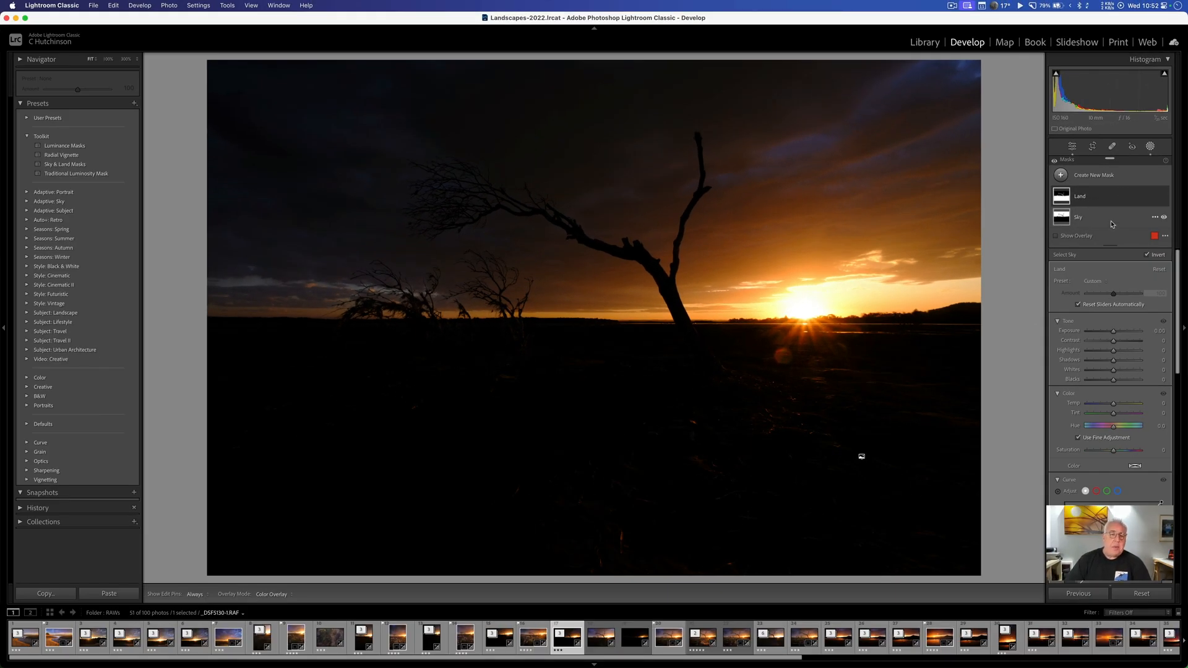
left_click(134, 104)
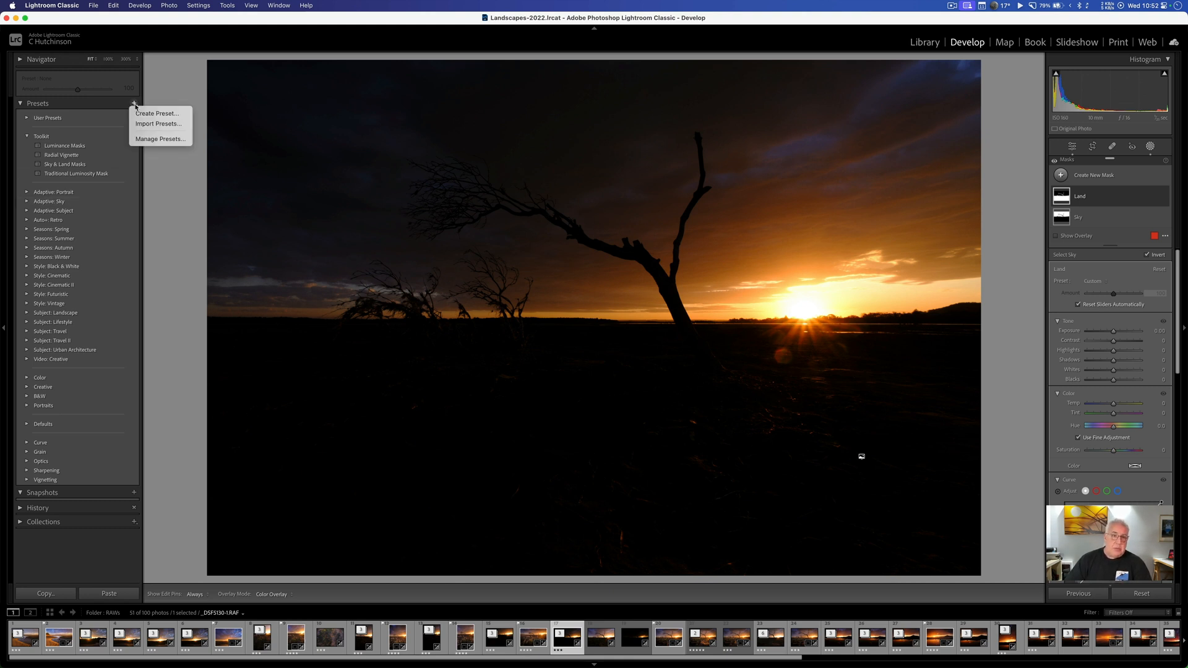
left_click(148, 114)
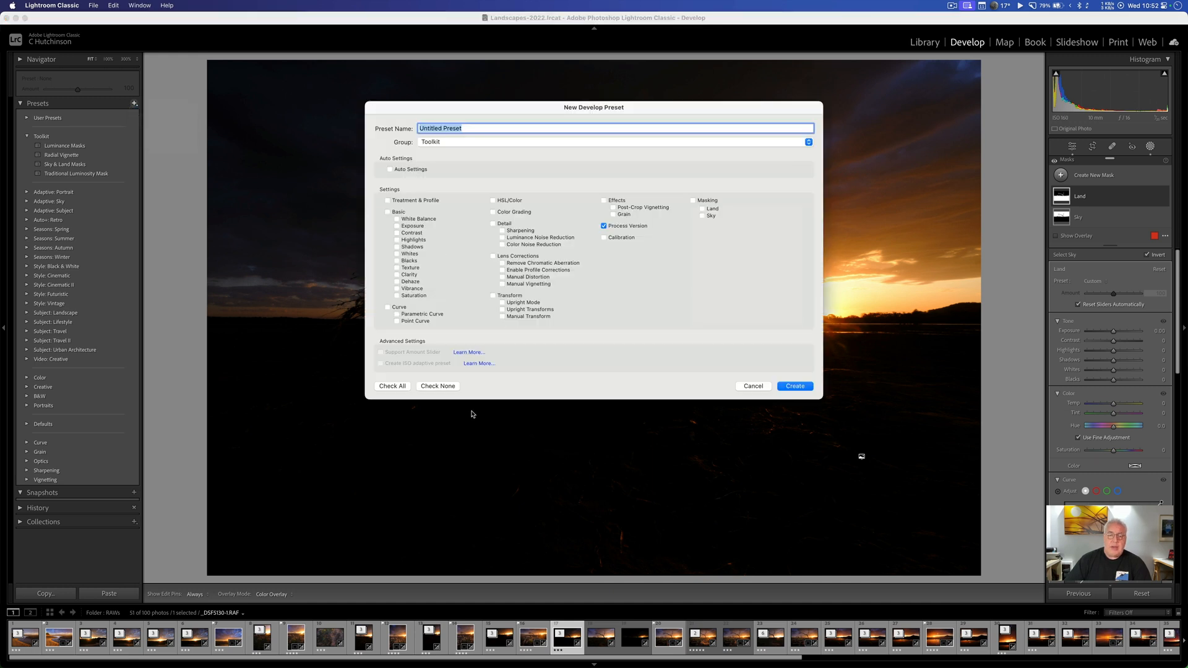
left_click(433, 387)
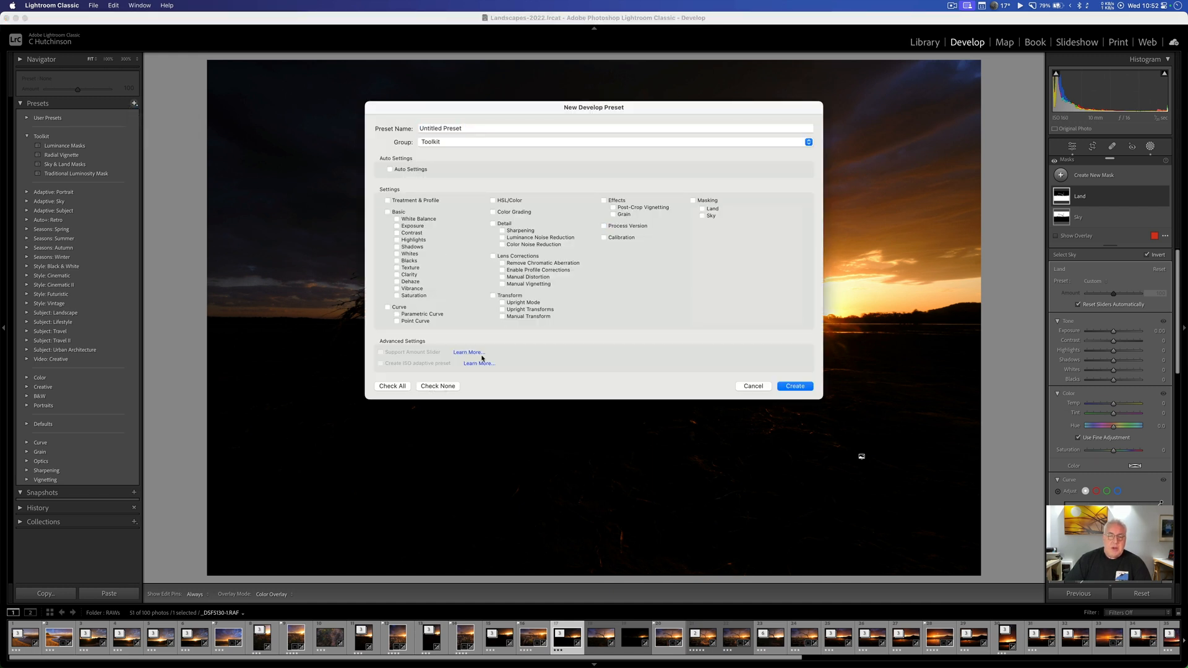
left_click(694, 200)
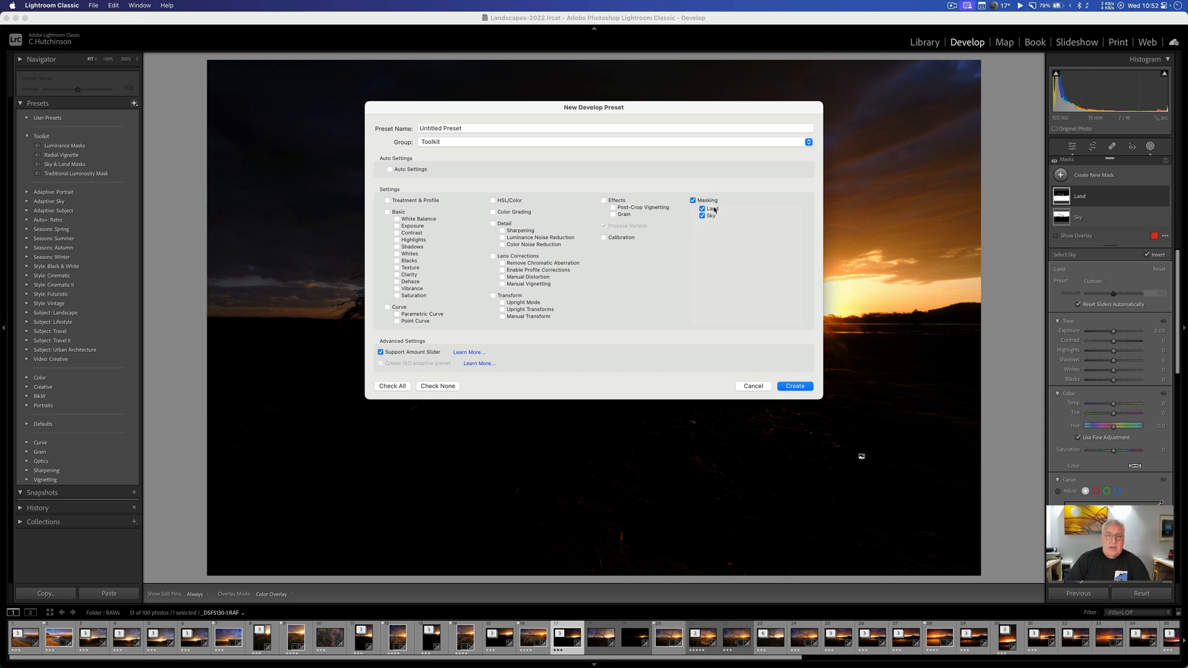
triple_click(479, 128)
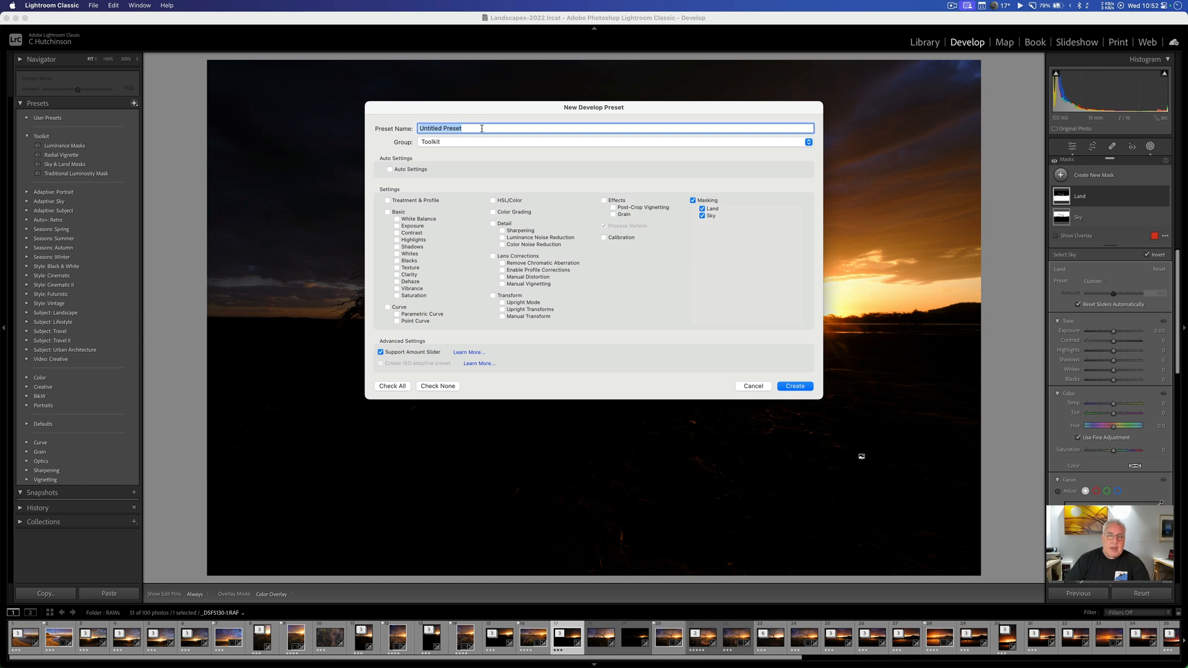
left_click(753, 387)
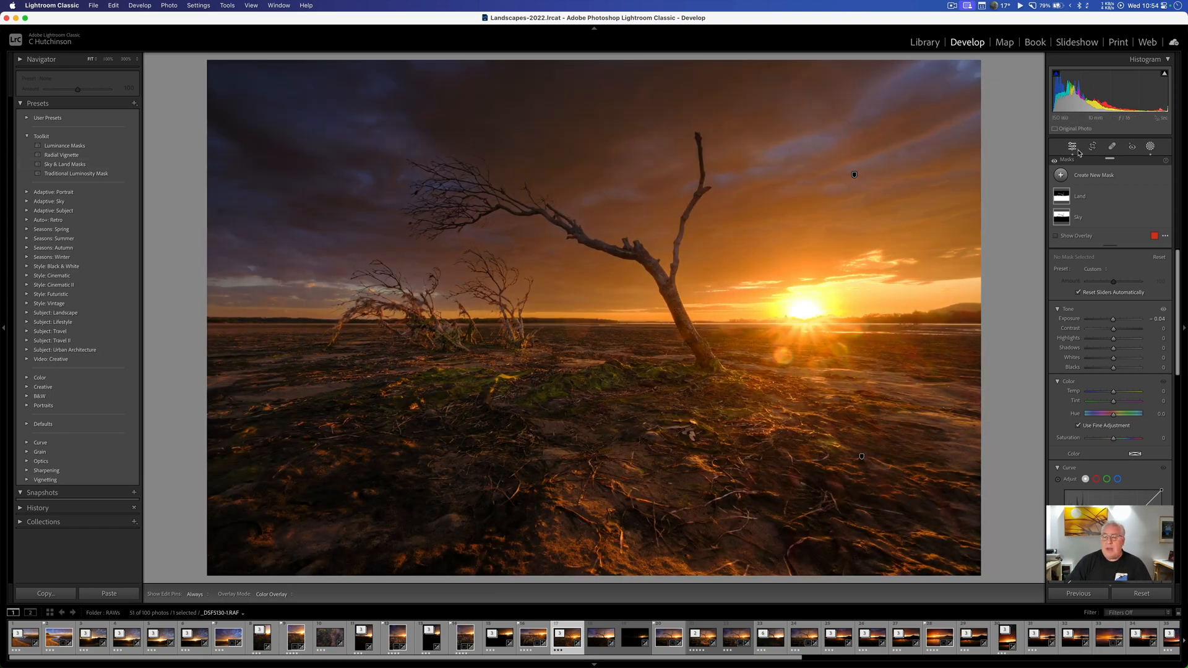
Apply the Radial Vignette preset and adjust the exposure of its Vignette mask.
left_click(104, 156)
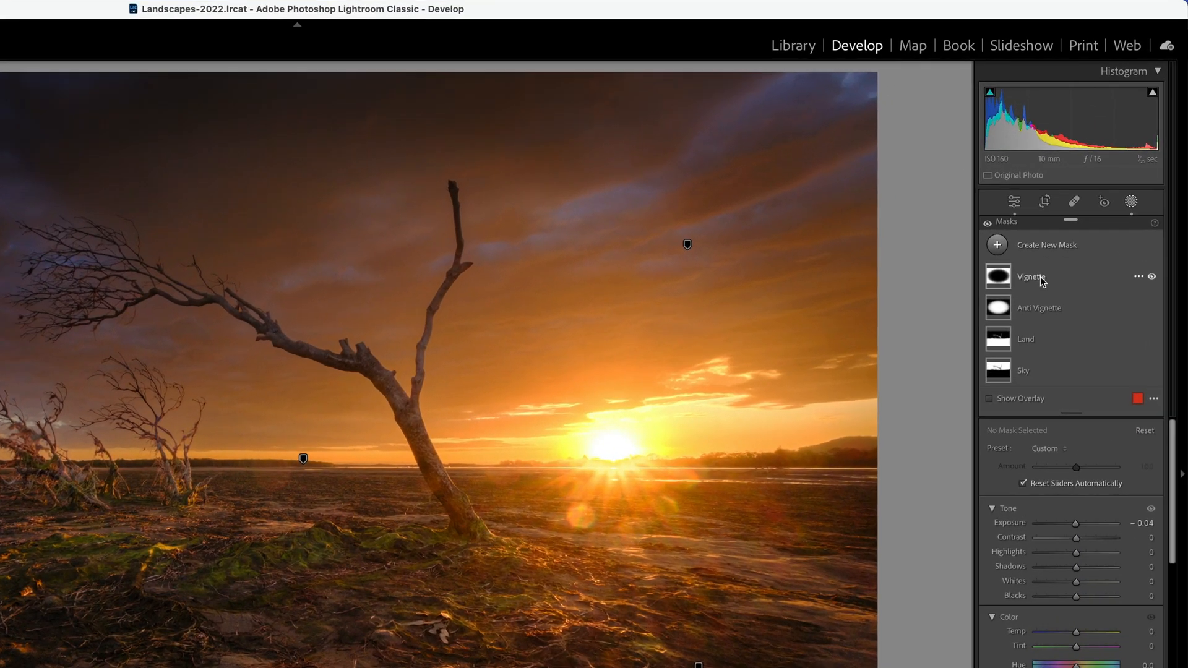
left_click(1044, 281)
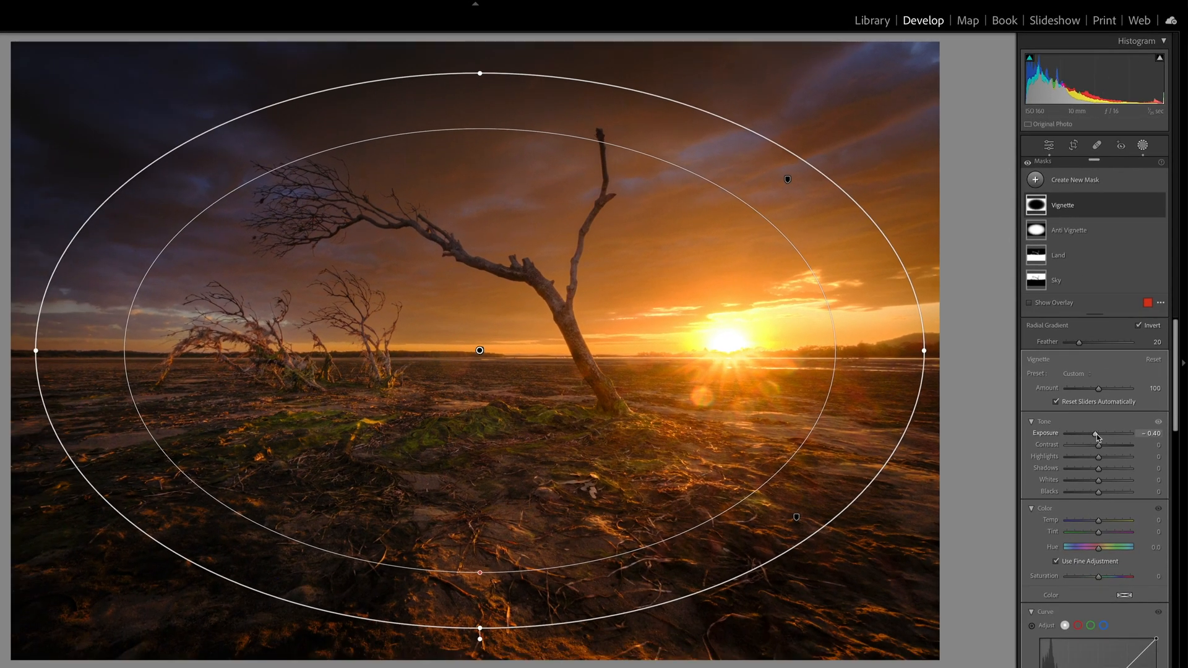
left_click_drag(1096, 433, 1097, 436)
Set the Anti Vignette mask's exposure to 0.24 and check its coverage with the mask overlay.
left_click(1066, 235)
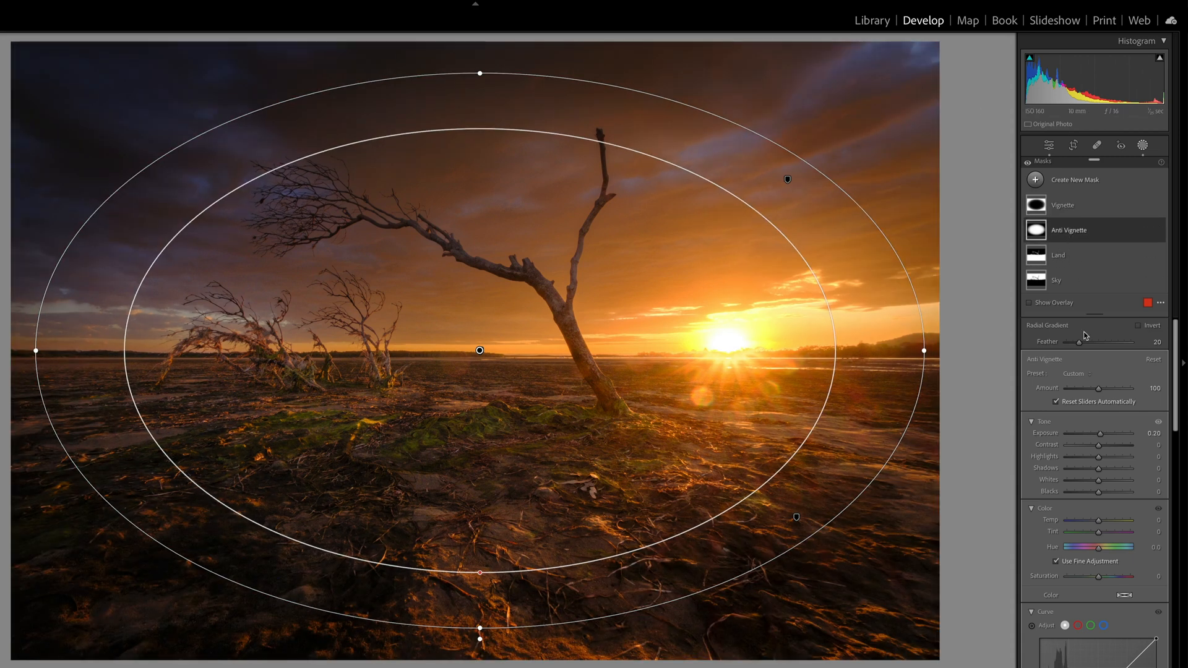
left_click_drag(1100, 438, 1101, 438)
mouse_move(1125, 232)
left_click(1054, 304)
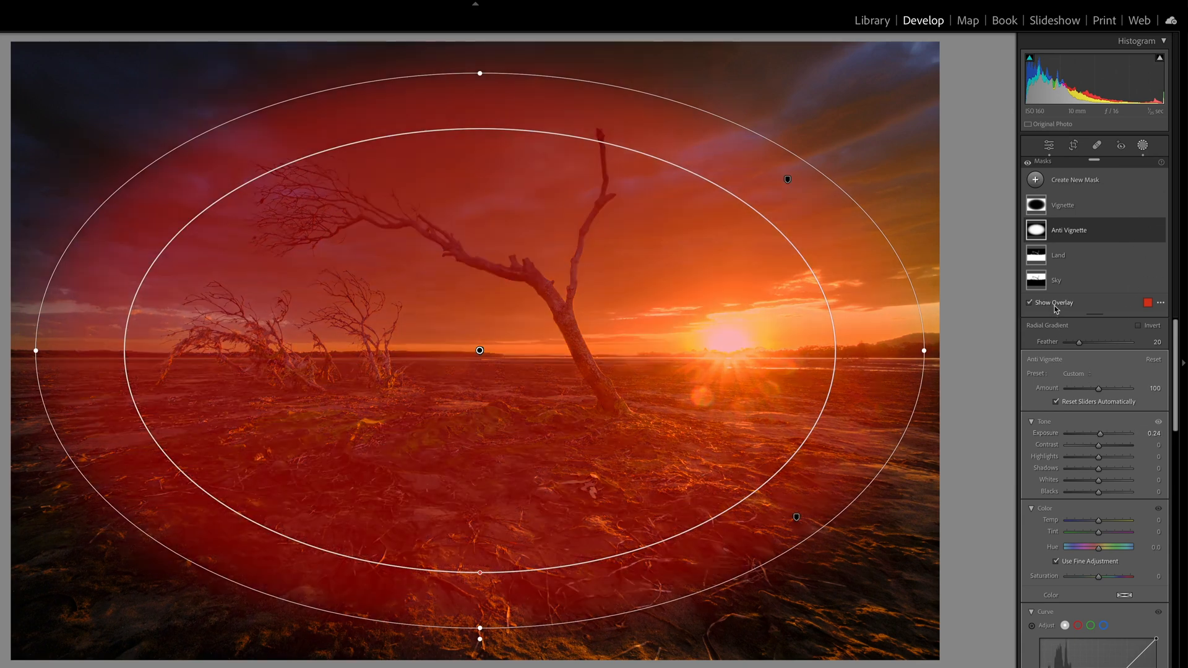
left_click(1054, 304)
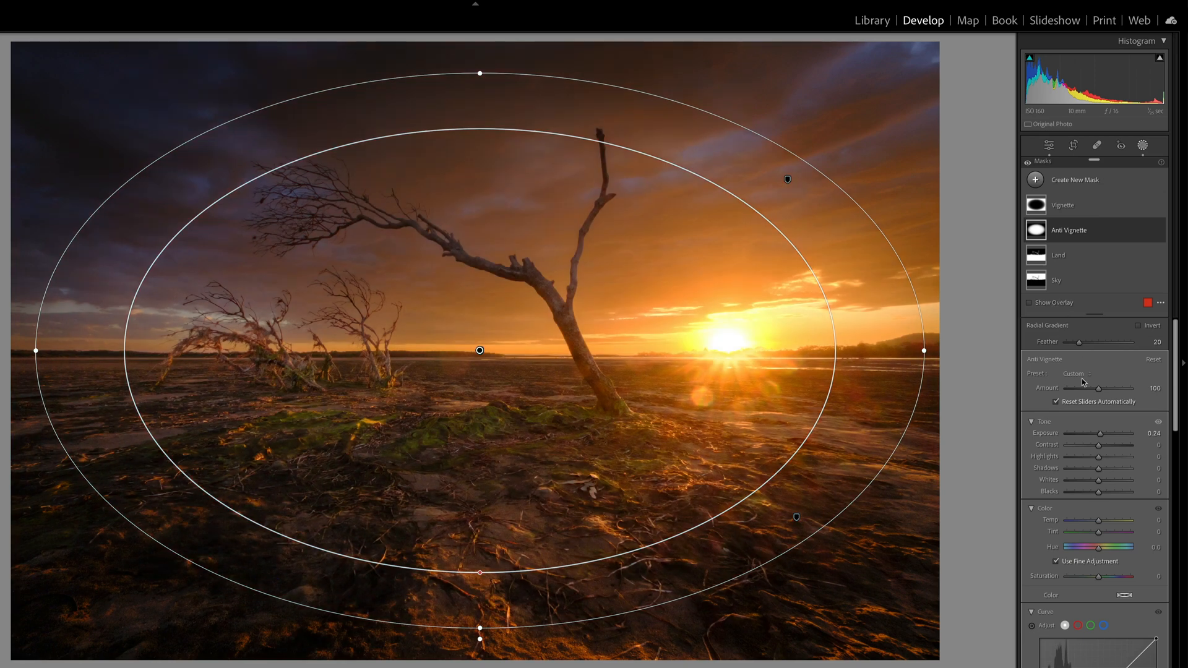
Create a radial gradient mask as a wide ellipse covering most of the photo and centre it on the image.
left_click(1048, 146)
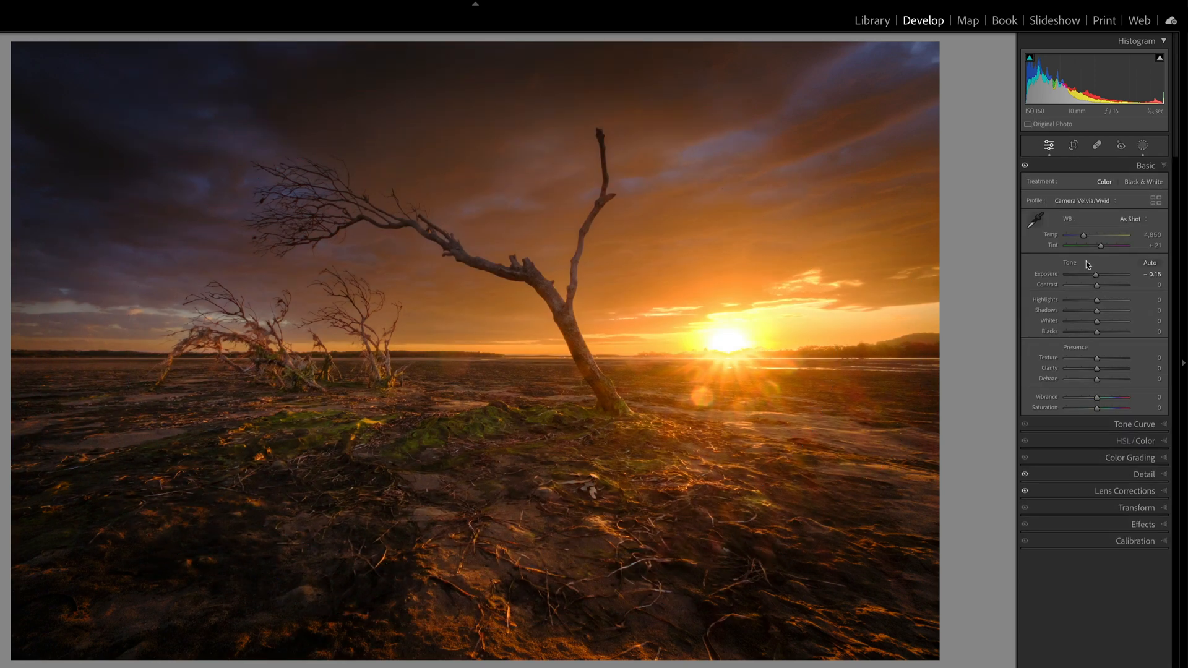
left_click(1142, 145)
left_click(1055, 181)
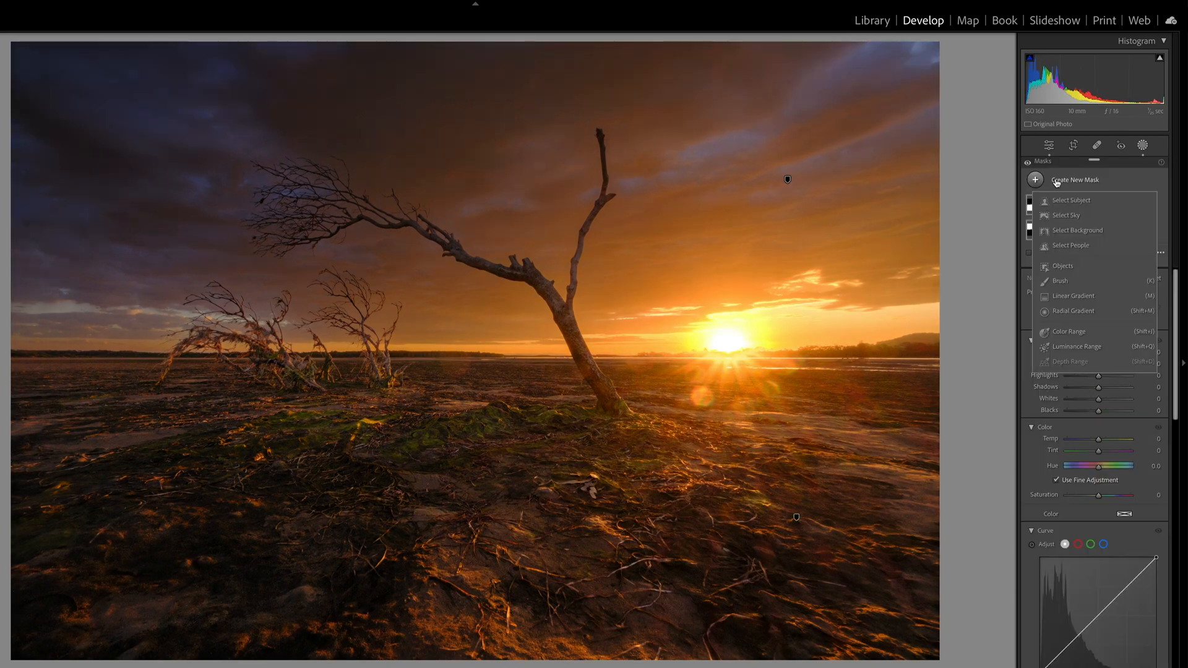
left_click(1075, 311)
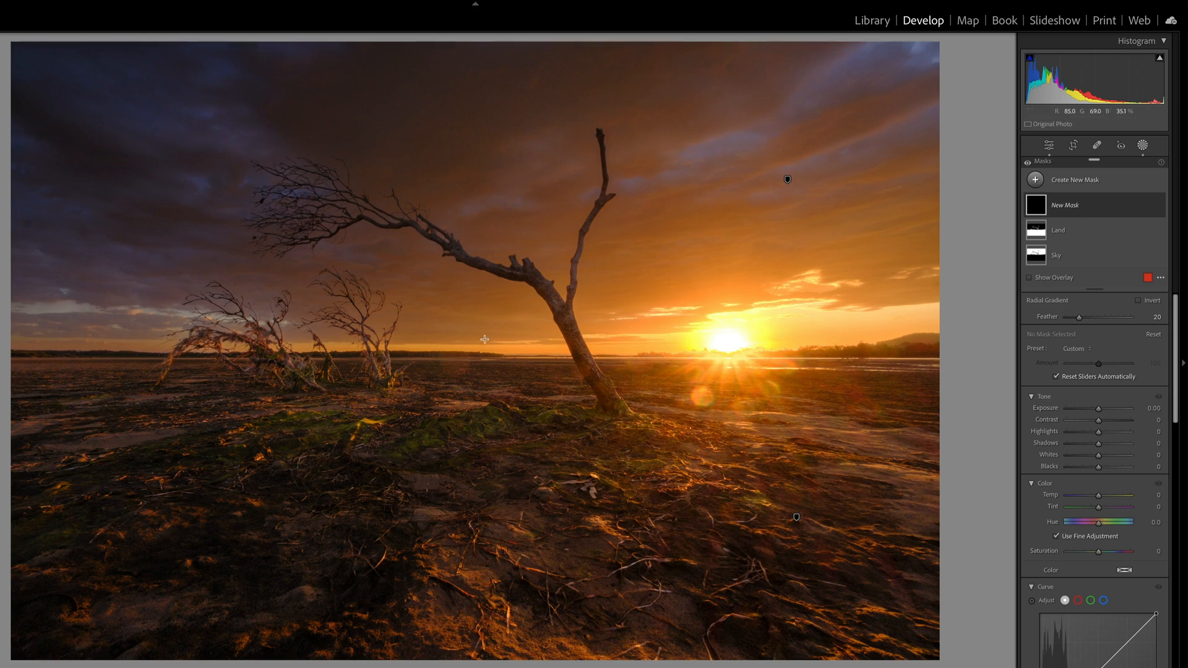
left_click_drag(471, 319, 899, 603)
left_click_drag(483, 320, 500, 348)
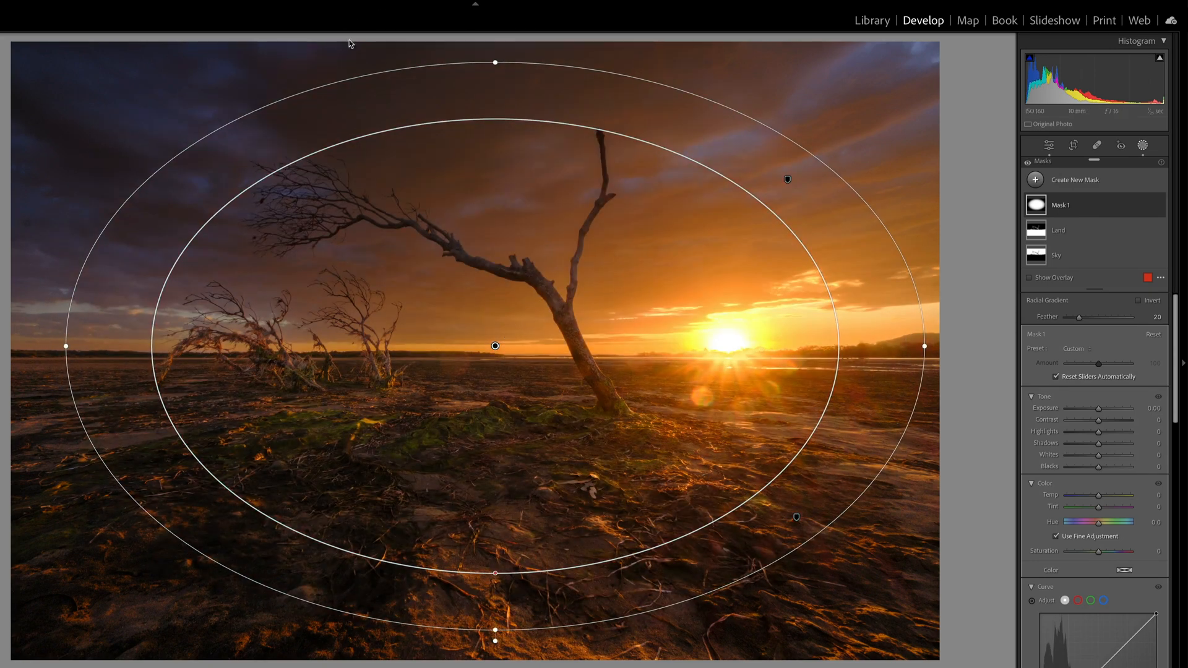
Shrink and recentre the radial gradient ellipse, set its feather to 27, and show the mask overlay.
left_click_drag(497, 63, 499, 76)
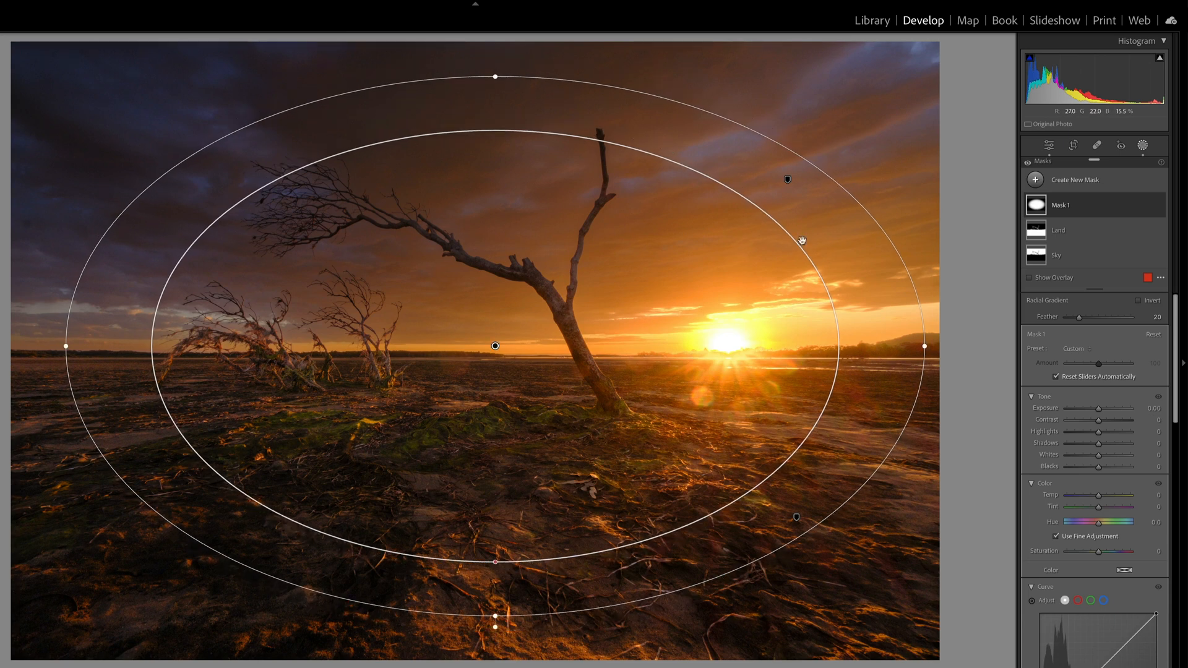
left_click_drag(926, 348, 901, 349)
mouse_move(503, 258)
left_mouse_down()
mouse_move(480, 262)
mouse_move(490, 260)
left_mouse_up()
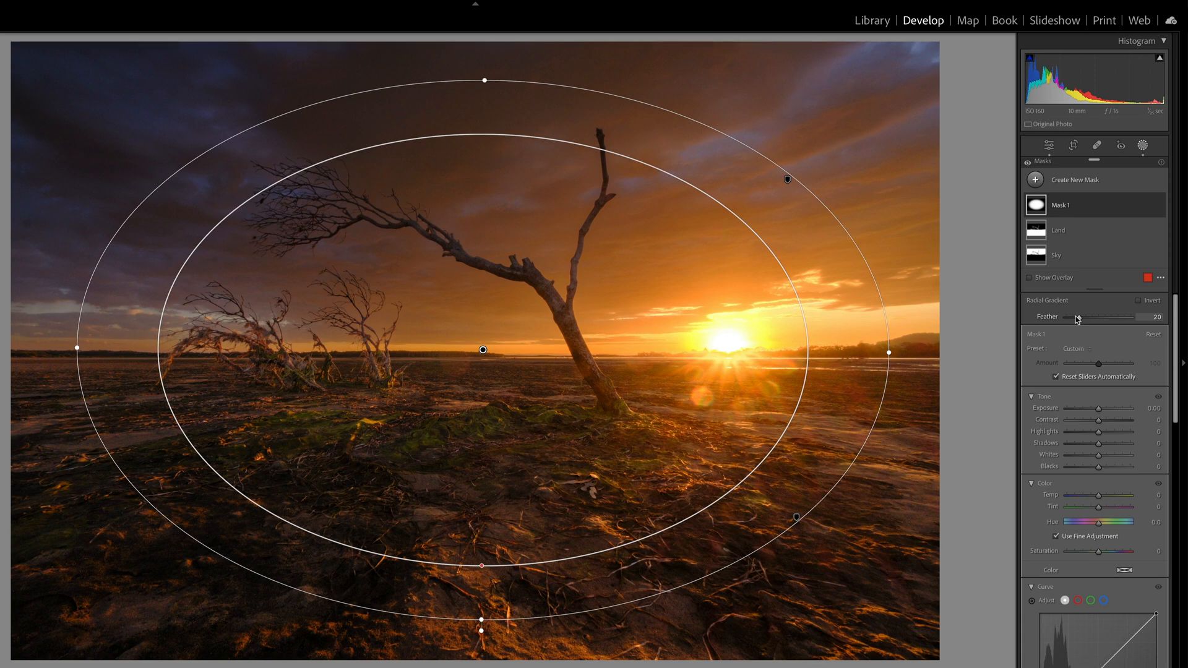
left_click_drag(1078, 318, 1082, 318)
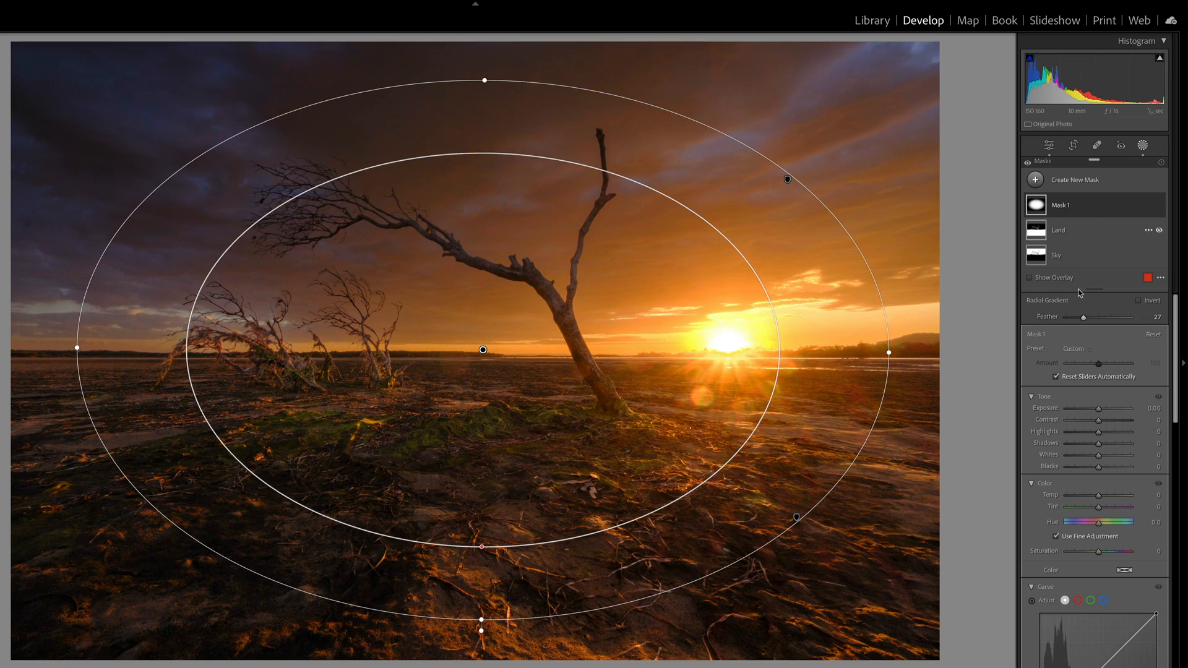
left_click(1052, 280)
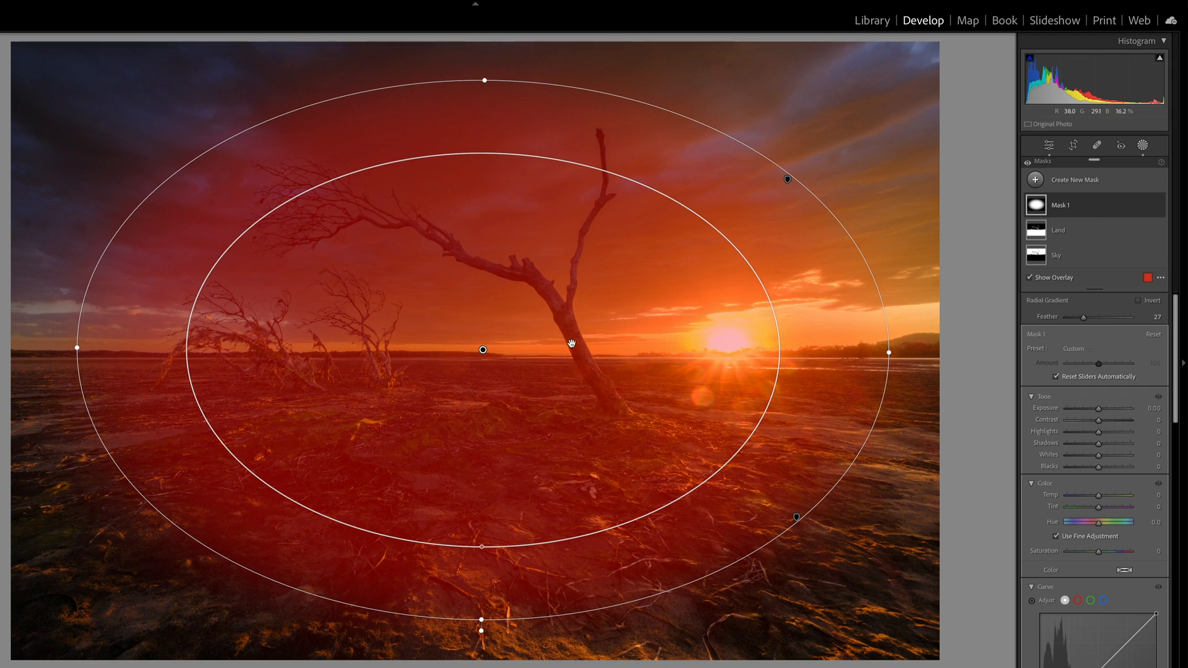
Rename the radial gradient mask as Anti-Vignette.
double_click(1060, 206)
type("Ant")
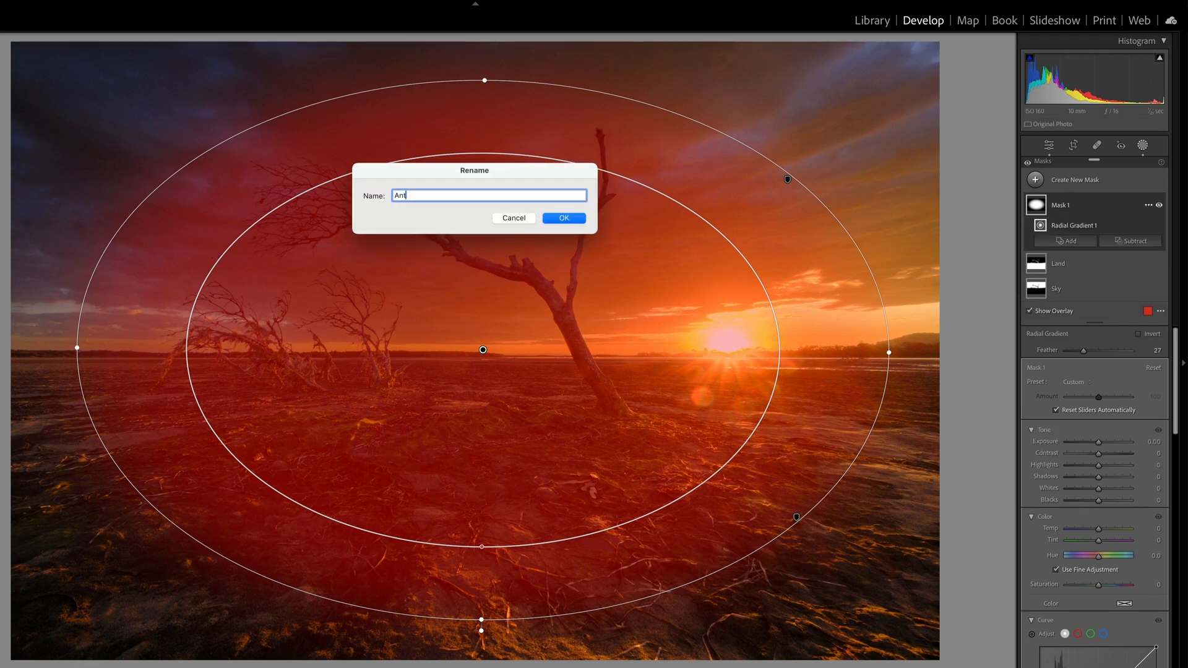
type("i-Vignette")
key("Return")
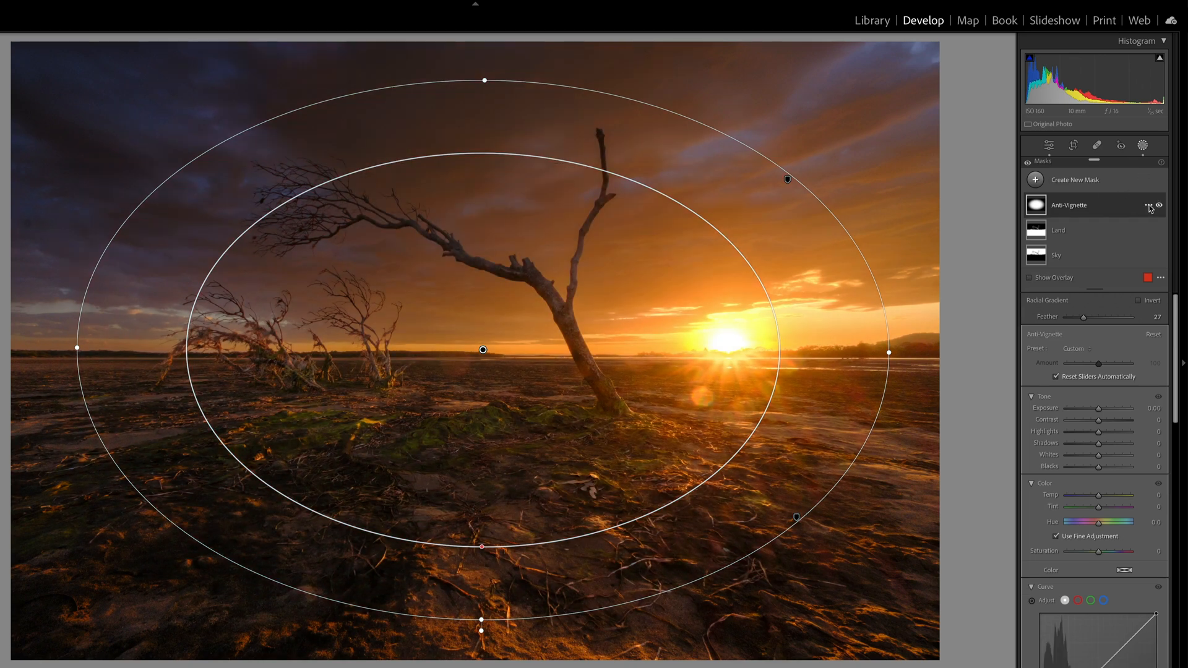
Duplicate and invert the Anti-Vignette mask, and rename the inverted copy Vignette.
left_click(1150, 206)
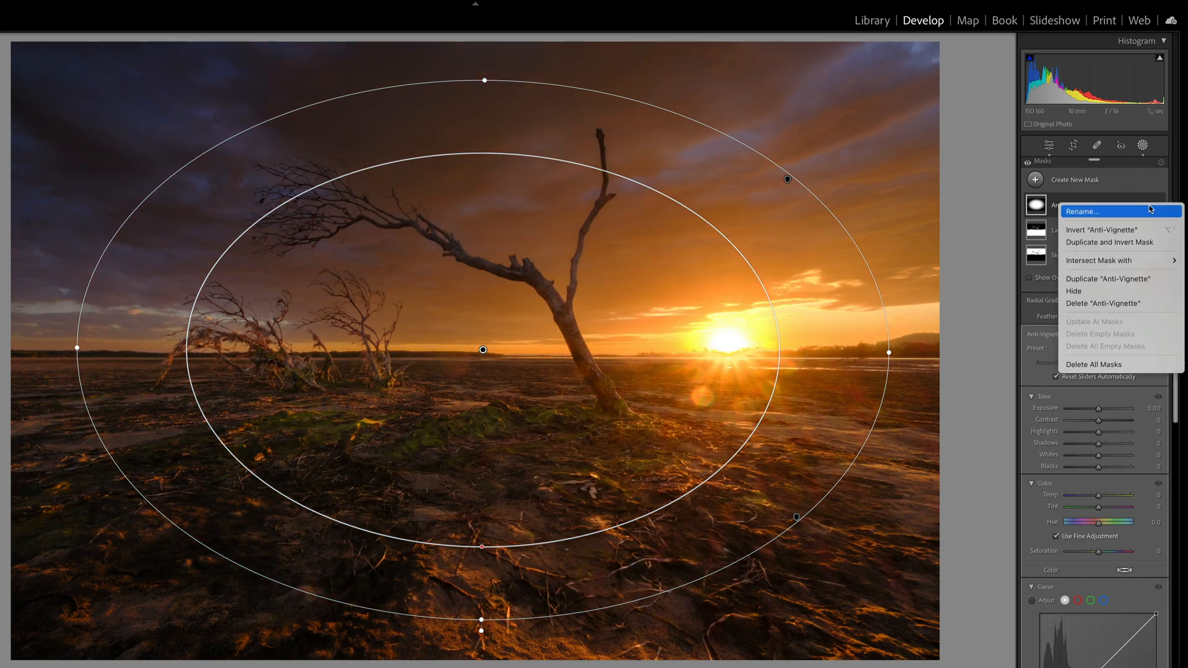
left_click(1132, 243)
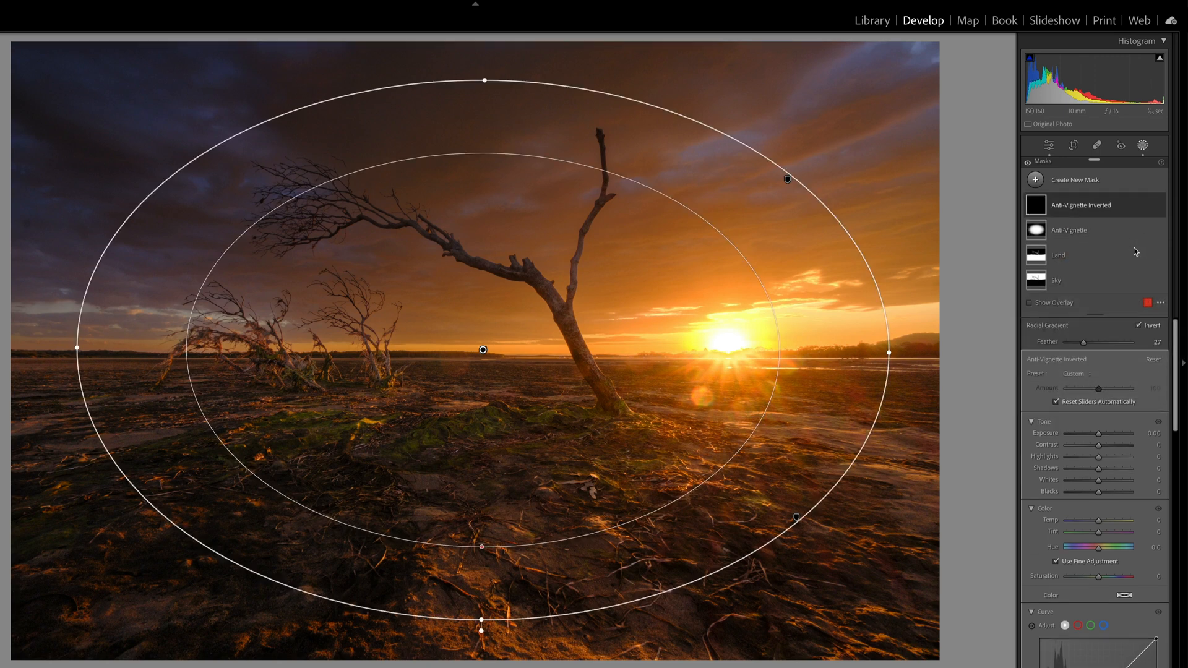
double_click(1077, 209)
left_click_drag(414, 194, 394, 195)
key("BackSpace")
double_click(433, 195)
key("BackSpace")
left_click(570, 222)
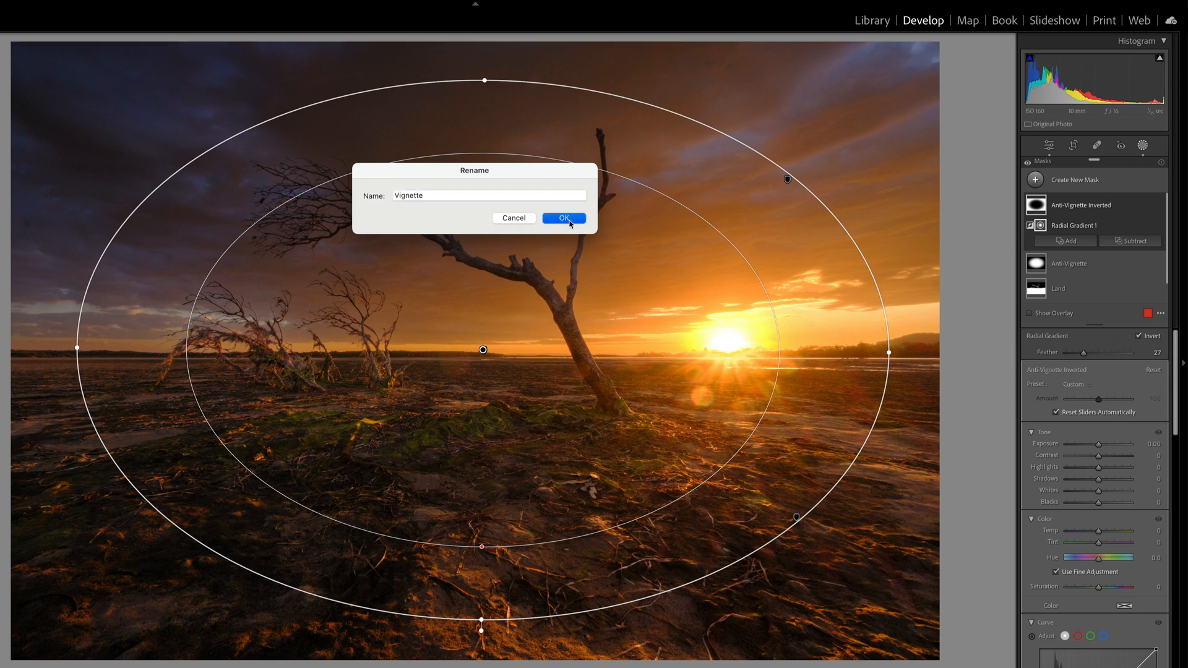
left_click(1100, 207)
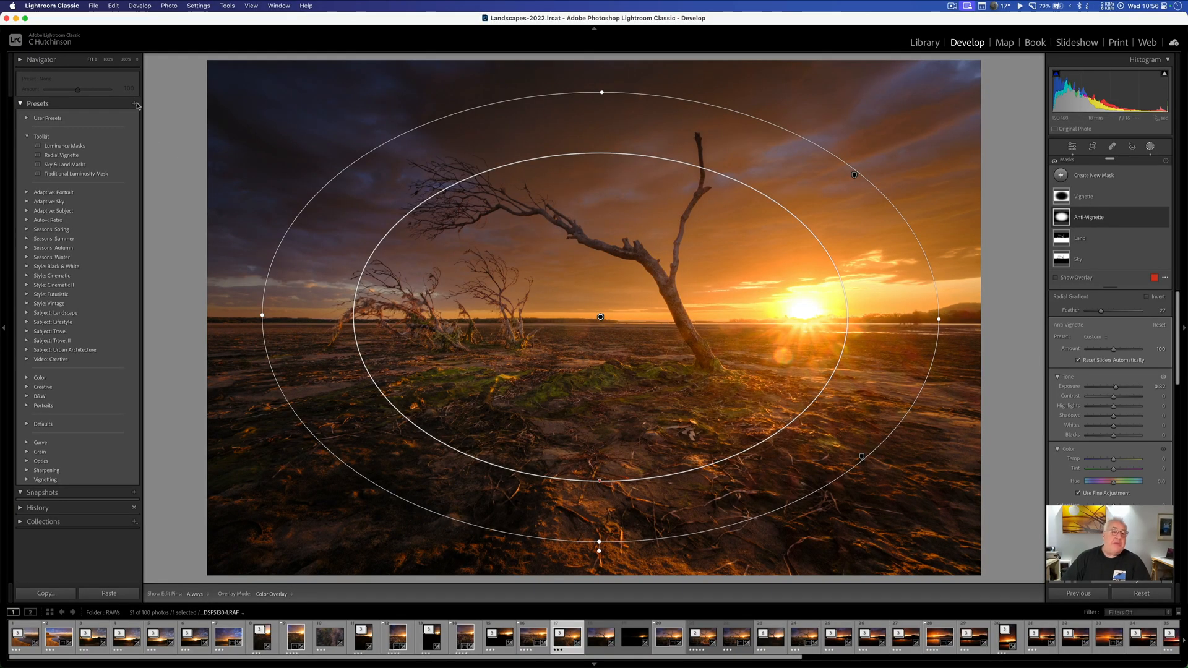
Create a develop preset in the Toolkit group that stores only masking settings, keeping the default name.
left_click(135, 104)
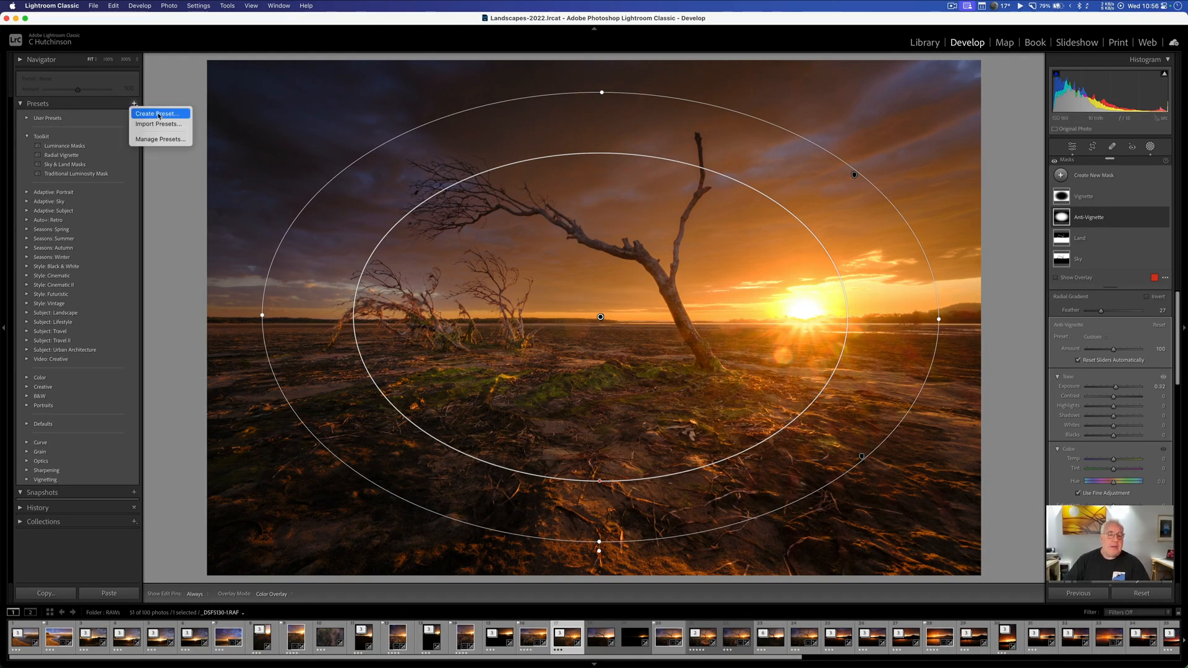
left_click(158, 116)
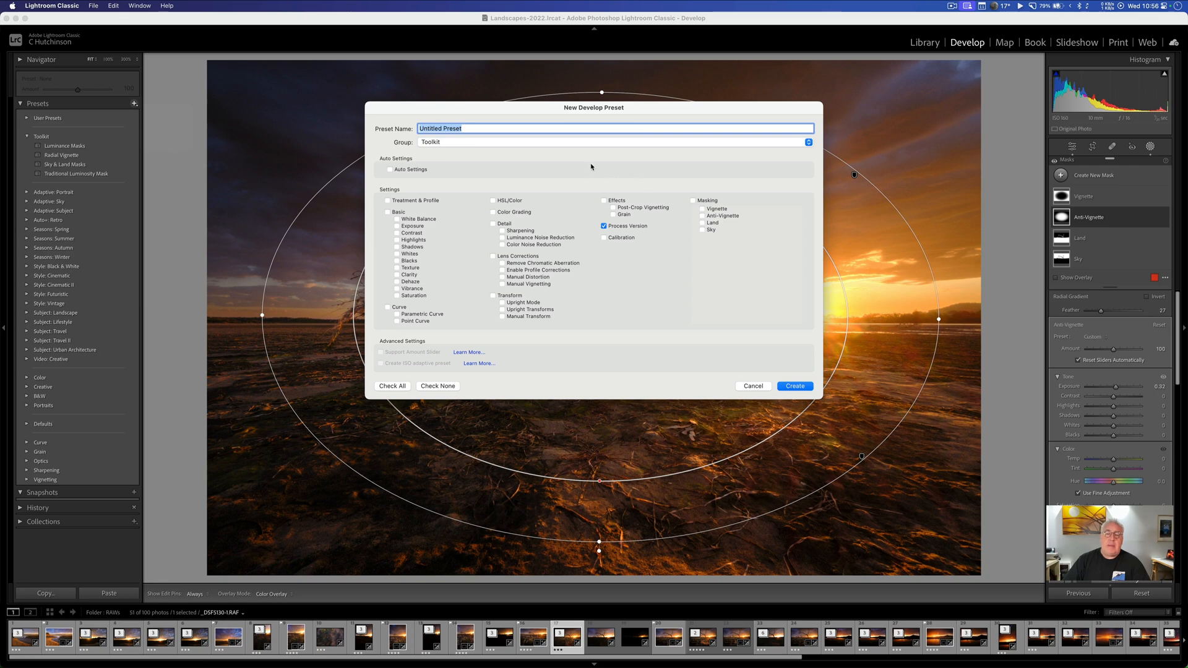
left_click(437, 385)
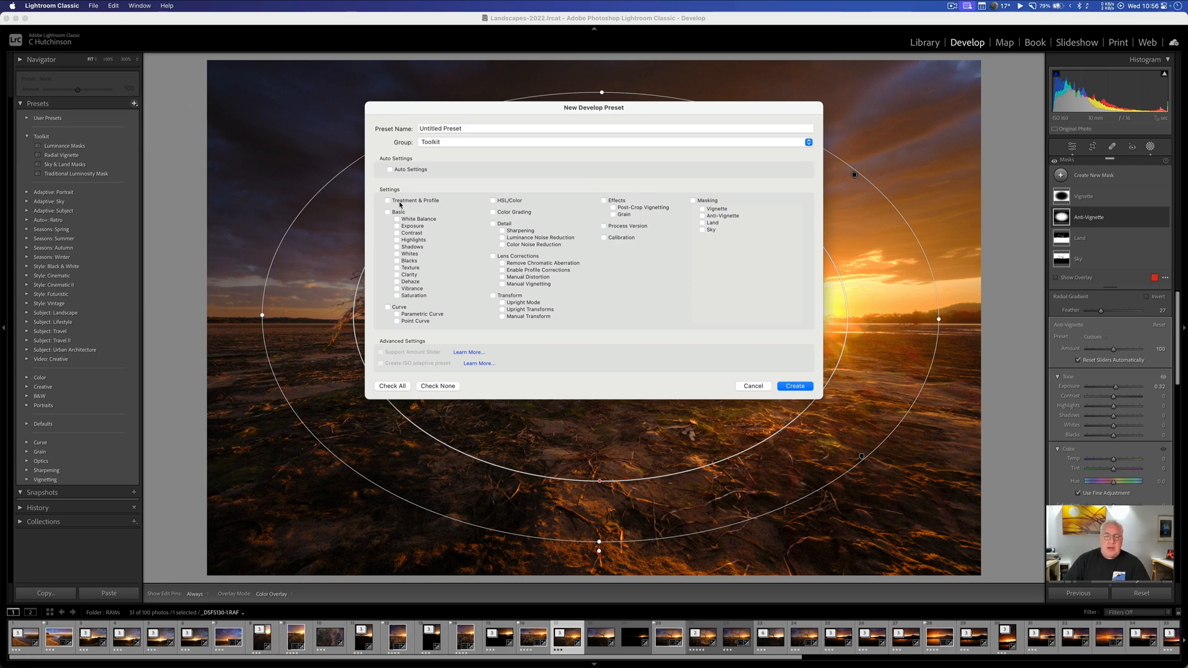
left_click(693, 201)
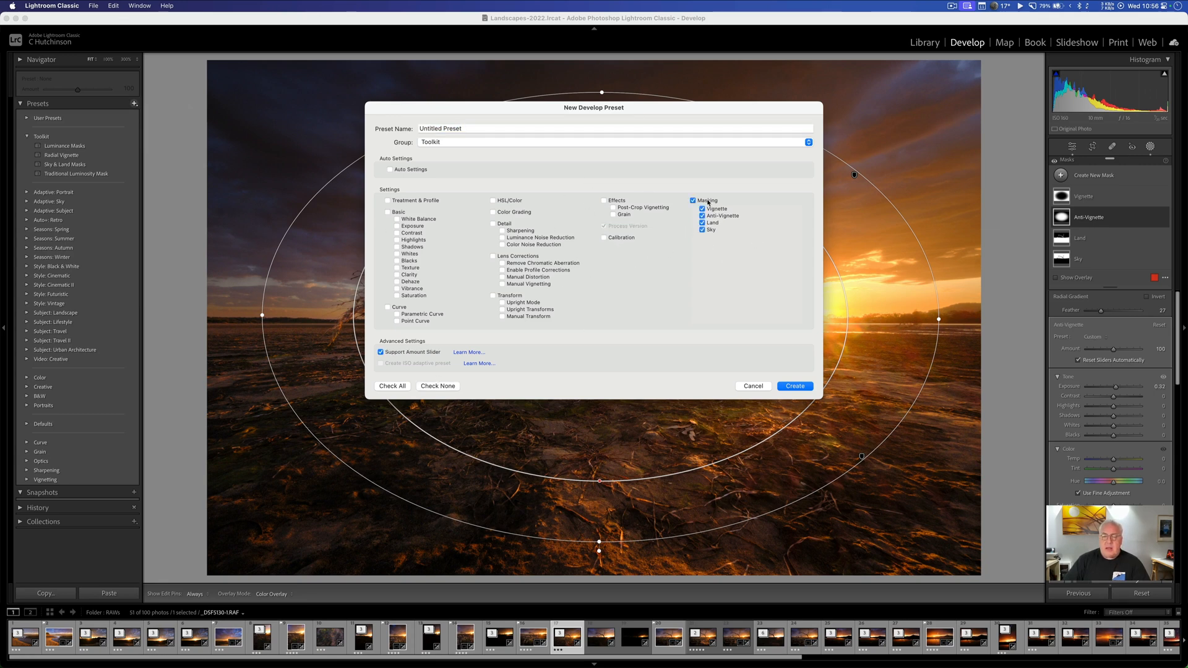
left_click(702, 230)
left_click(795, 386)
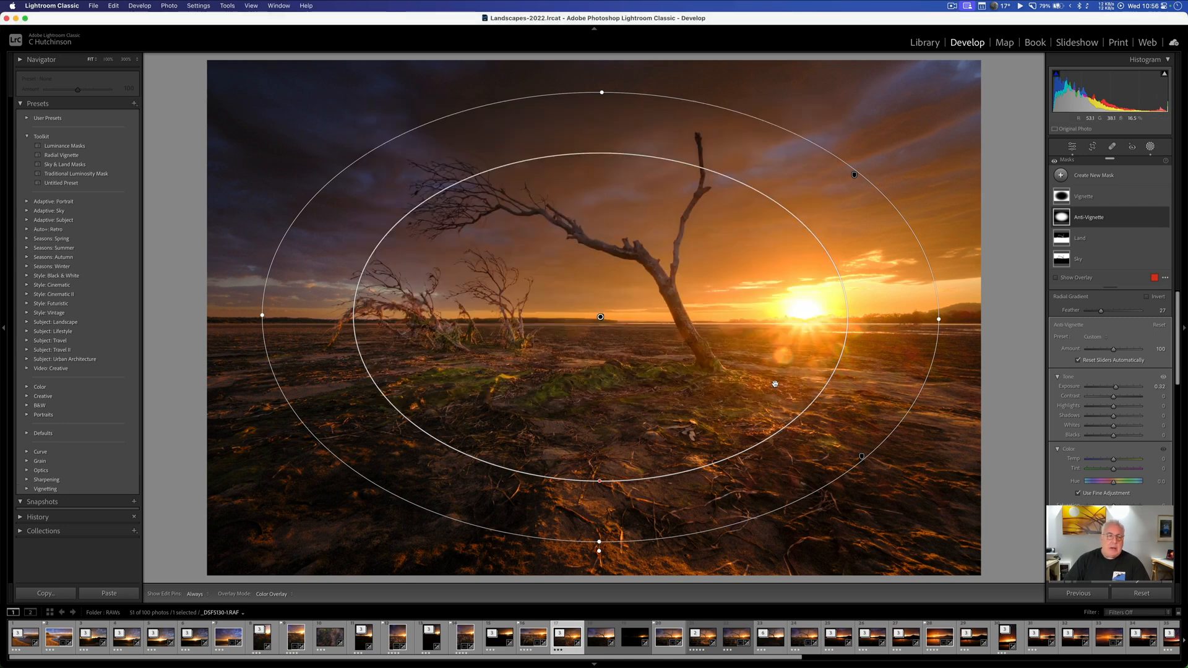
Apply the untitled preset to the photo and delete it from the Toolkit group.
left_click(70, 183)
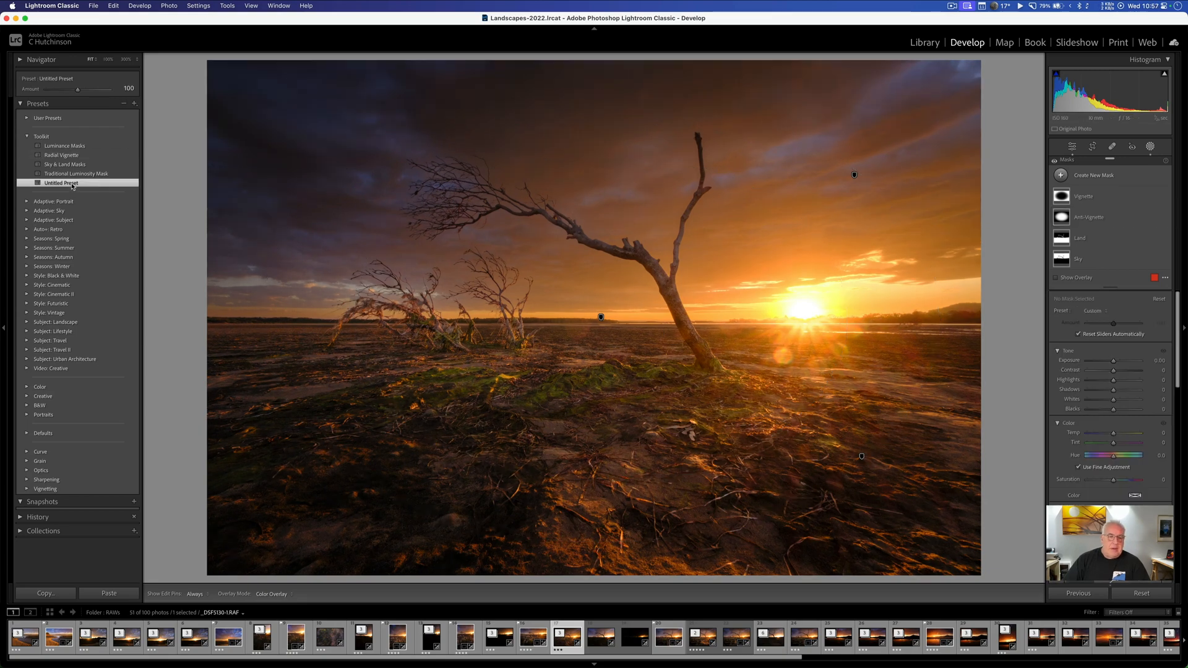
right_click(70, 183)
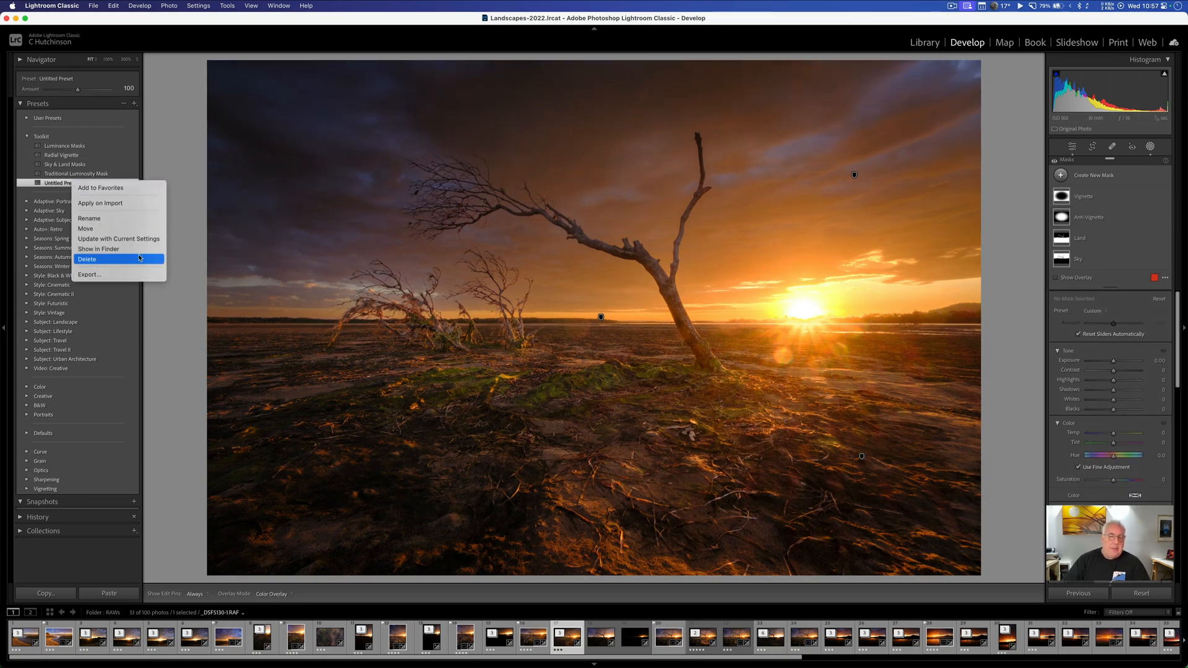
left_click(108, 260)
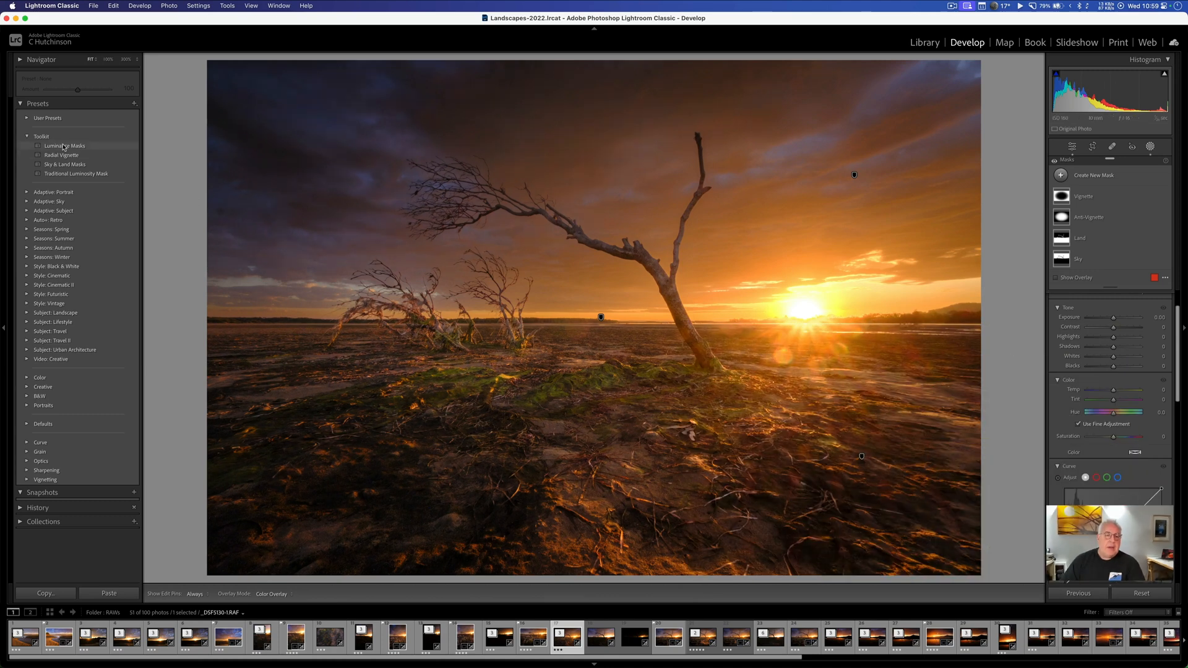
Apply the Luminance Masks preset and warm the Brights mask by setting its Temp to 21.
left_click(67, 147)
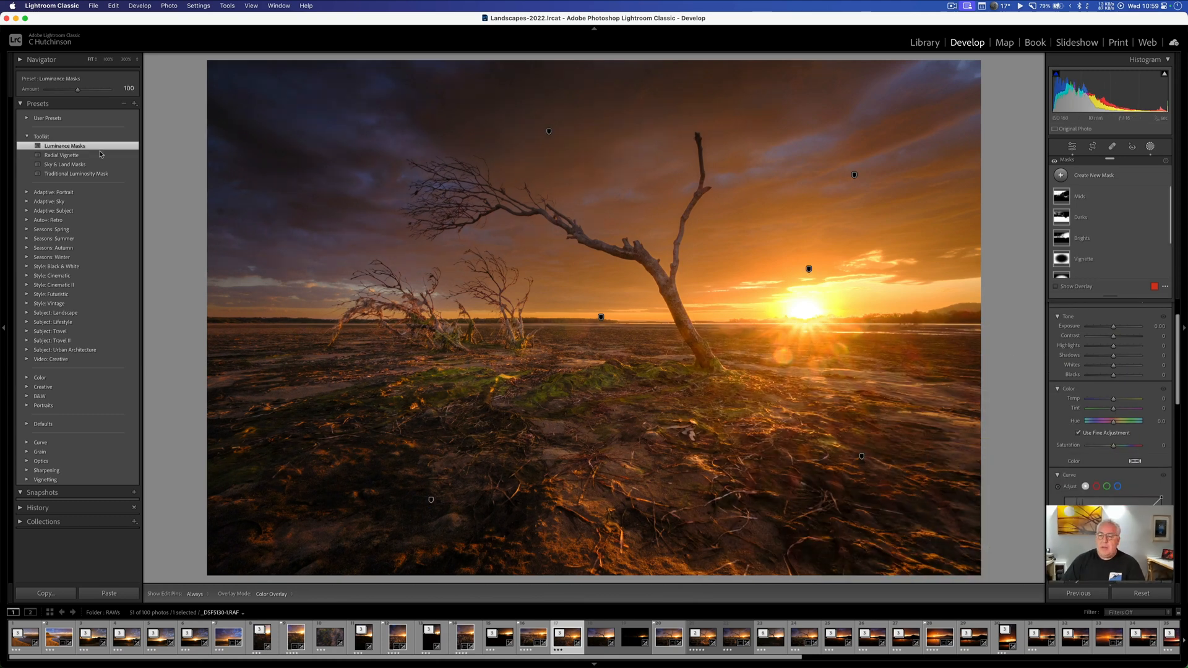
left_click(1096, 242)
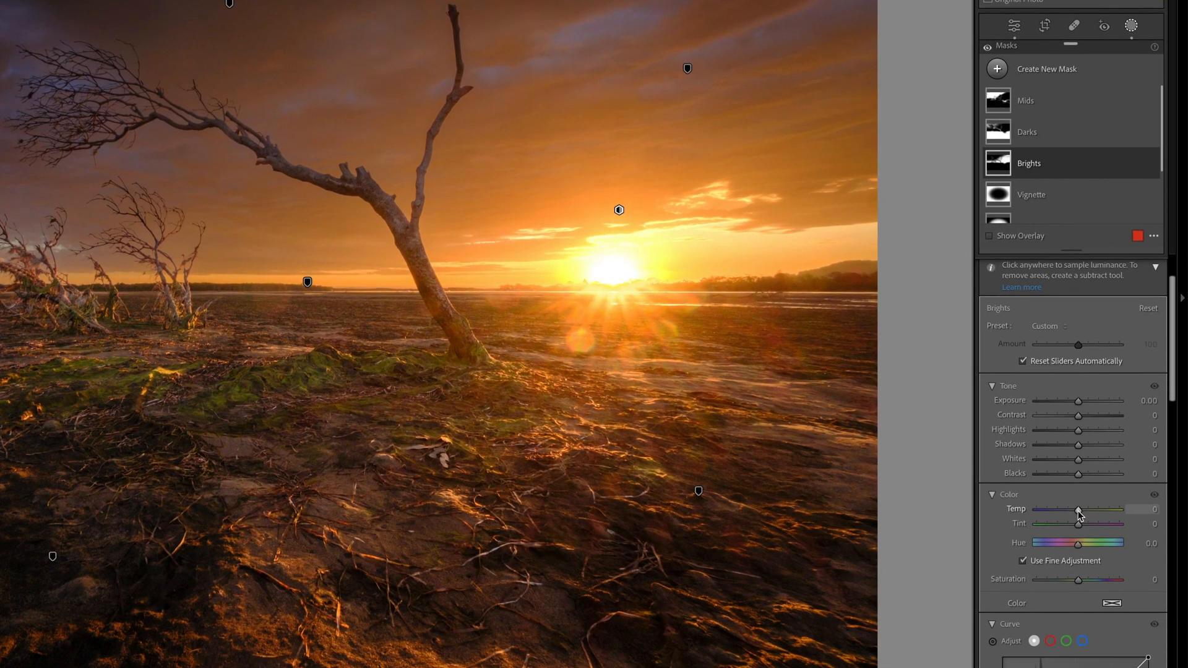
left_click_drag(1081, 510, 1103, 511)
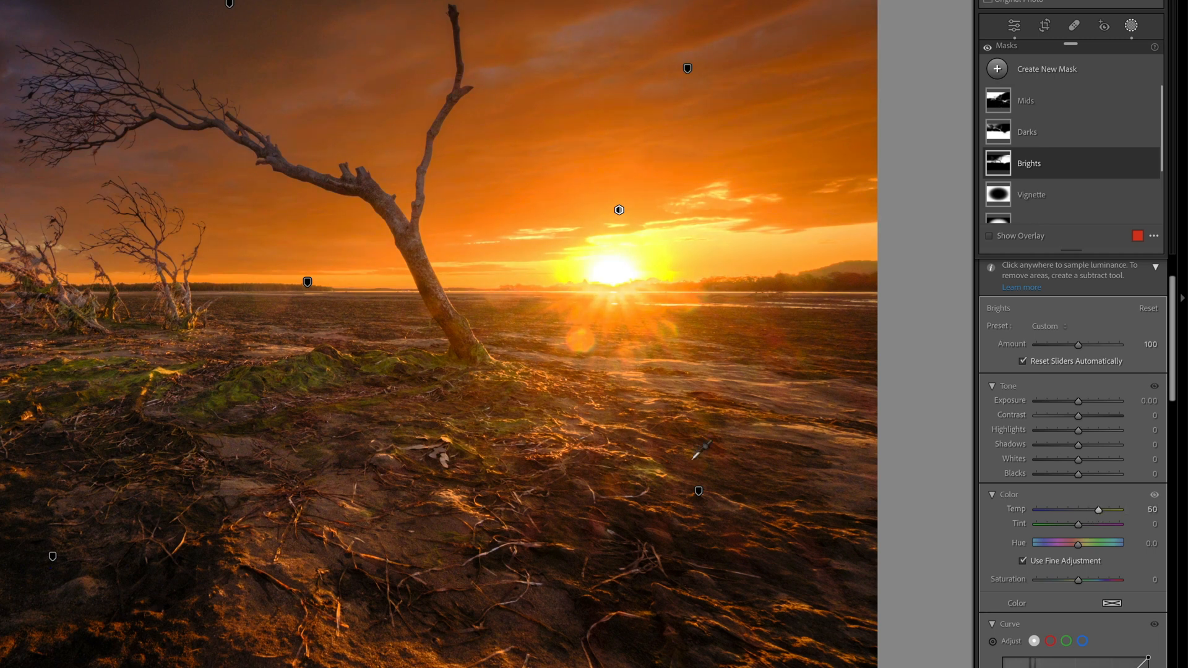
mouse_move(1097, 511)
left_mouse_down()
mouse_move(1081, 511)
mouse_move(1091, 511)
left_mouse_up()
left_click_drag(1093, 513, 1087, 513)
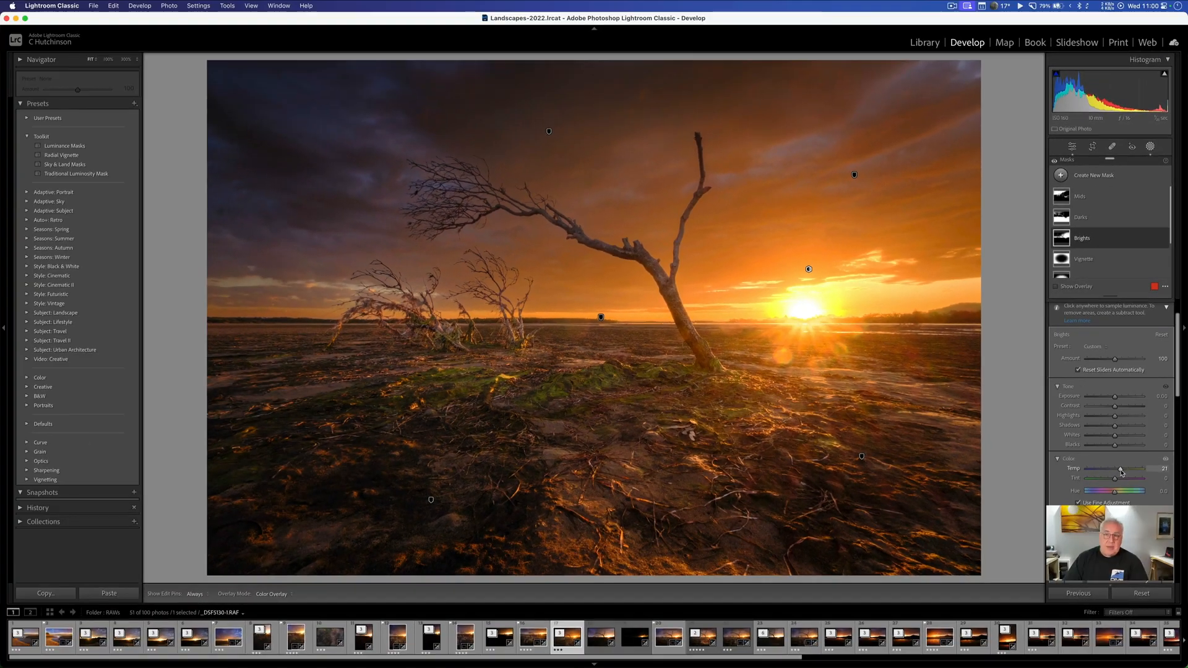
Set the Darks mask's Temp to -17 and preview the area covered by the Brights mask.
left_click(1101, 217)
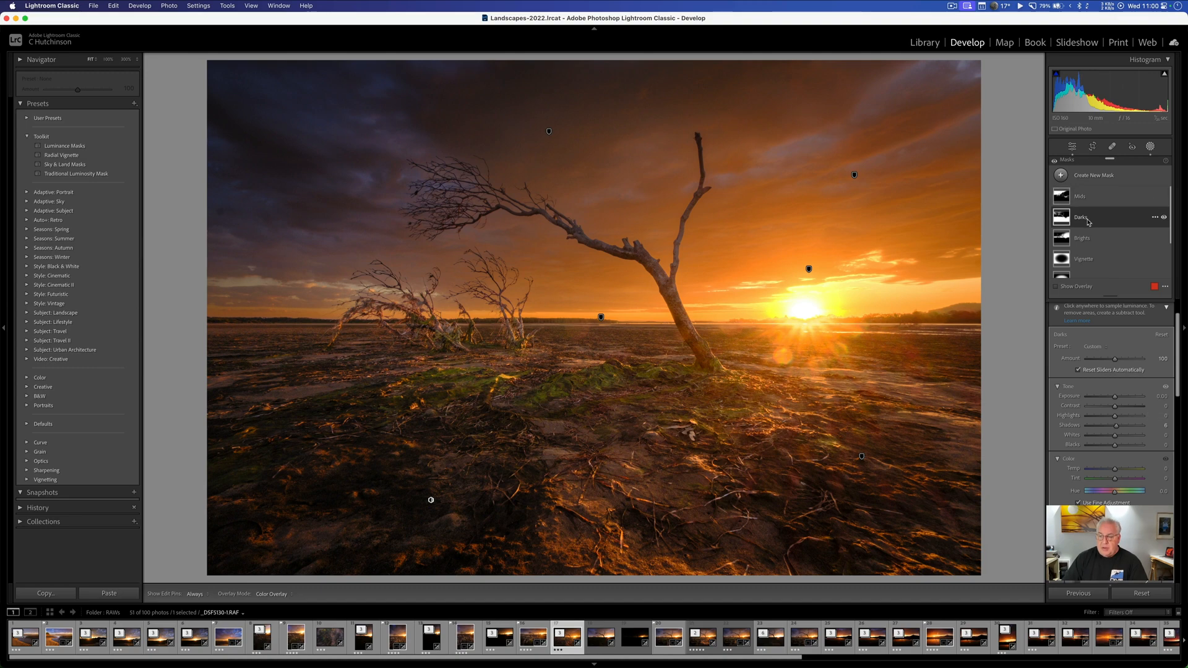
left_click_drag(1114, 470, 1110, 472)
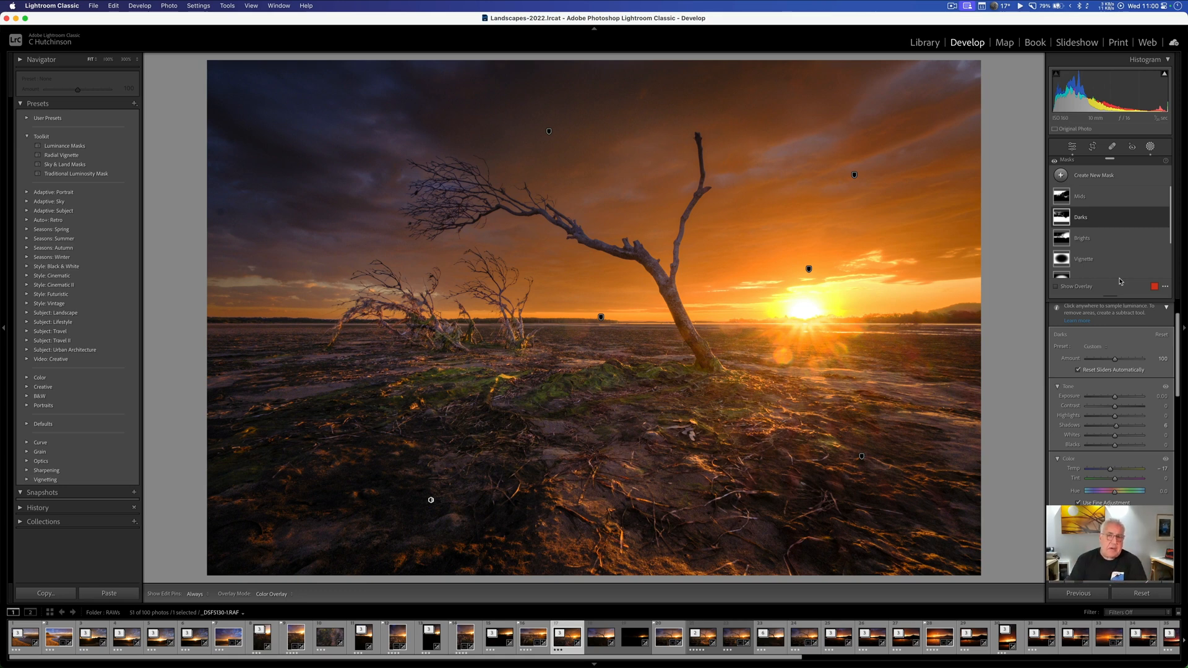
left_click(1082, 241)
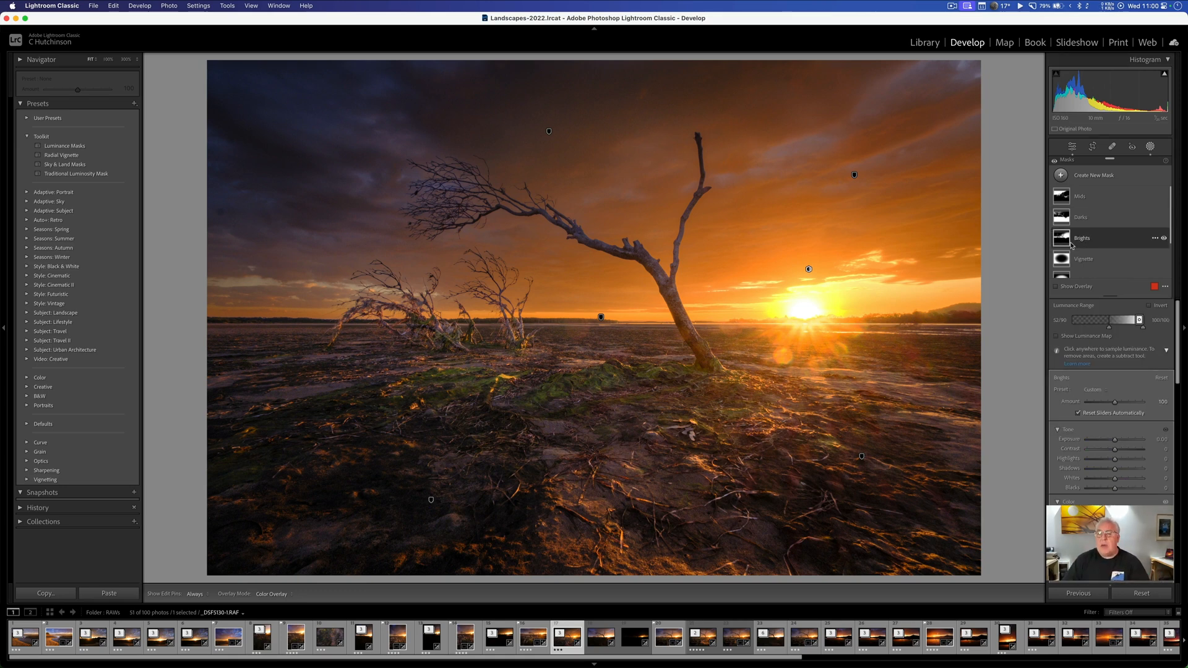
mouse_move(1065, 242)
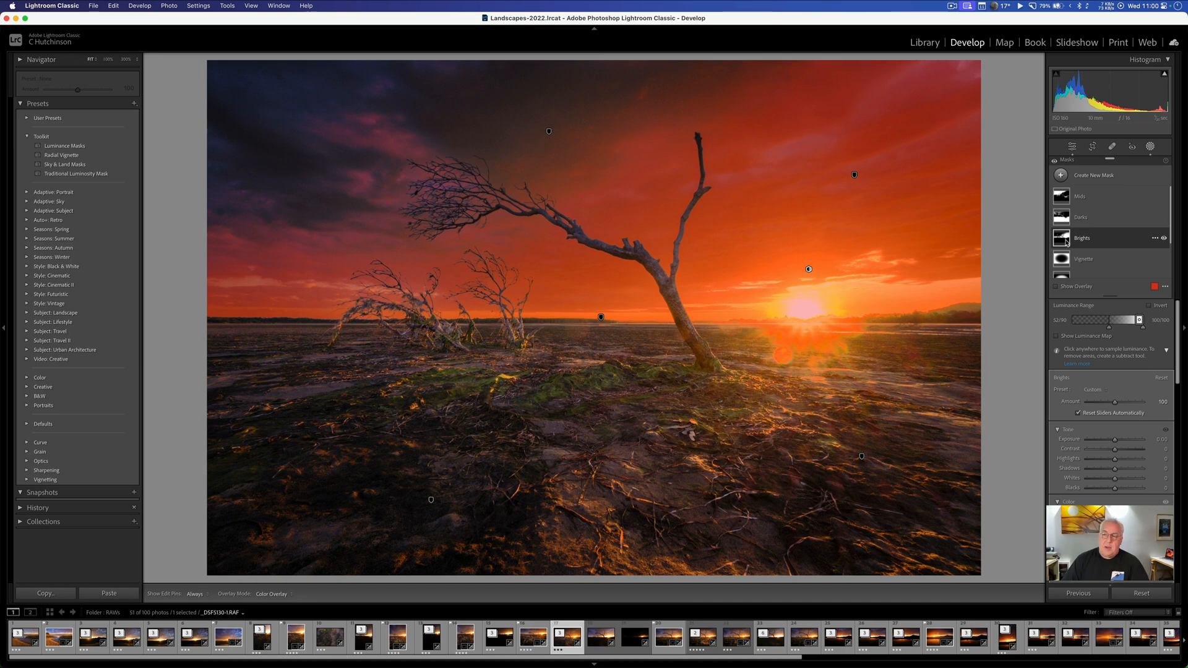
left_click(1066, 242)
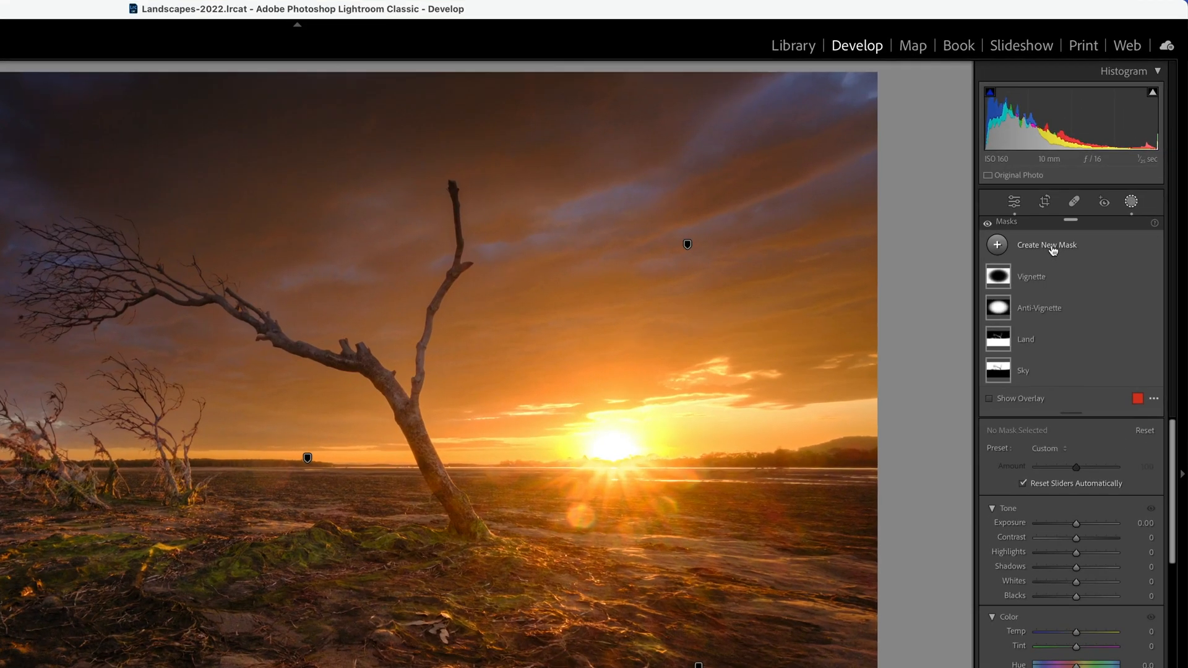
Create a luminance range mask spanning 45/65 to 100/100 and rename it Brights.
left_click(1090, 175)
left_click(1050, 457)
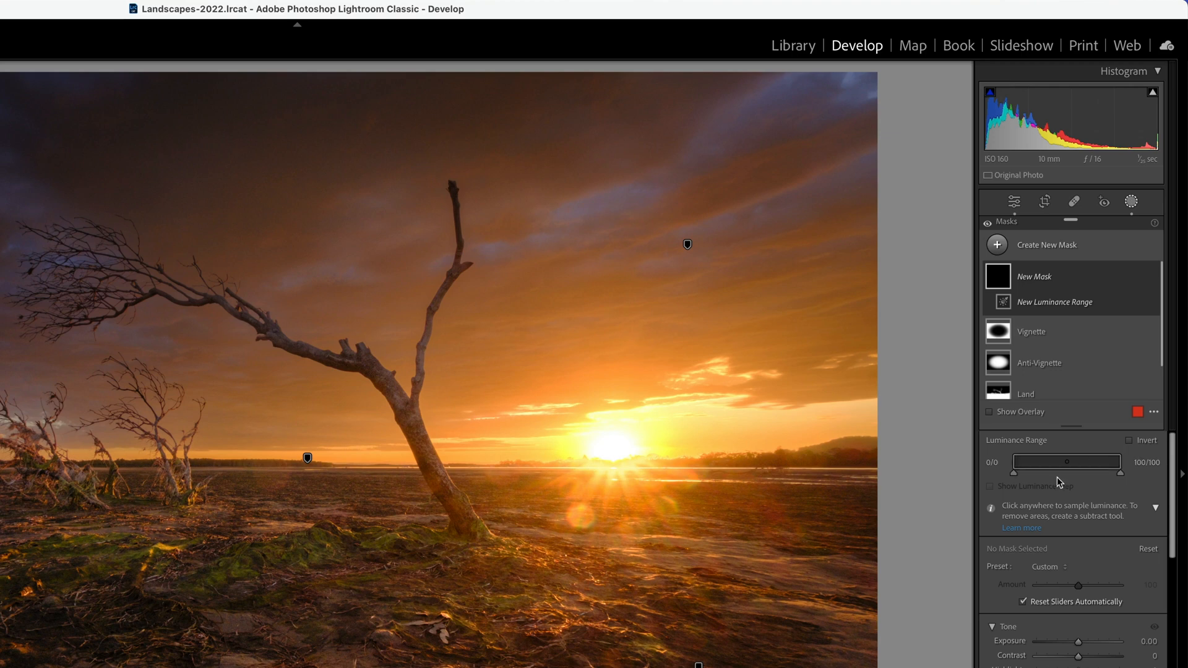
left_click_drag(1013, 472, 1071, 472)
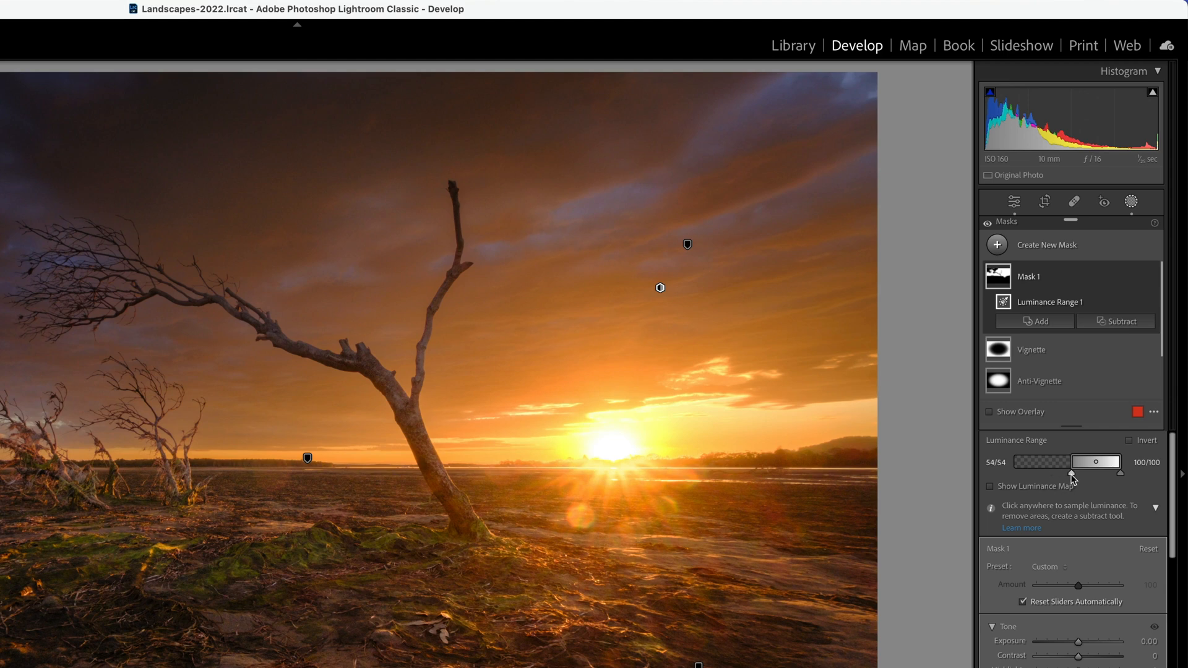
left_click_drag(1071, 473, 1093, 468)
double_click(1035, 279)
type("Brights")
key("Return")
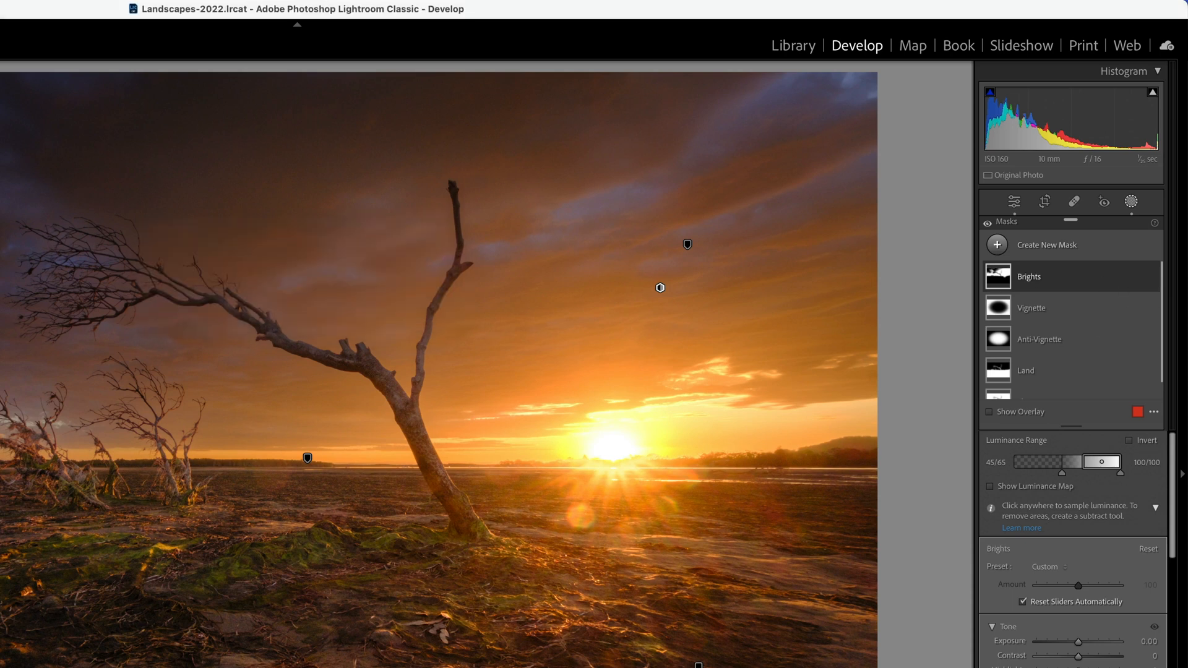
Warm the Brights mask by setting its Temp to 23.
scroll(1099, 590, "down", 3)
left_click_drag(1078, 624, 1086, 627)
left_click_drag(1094, 627, 1098, 628)
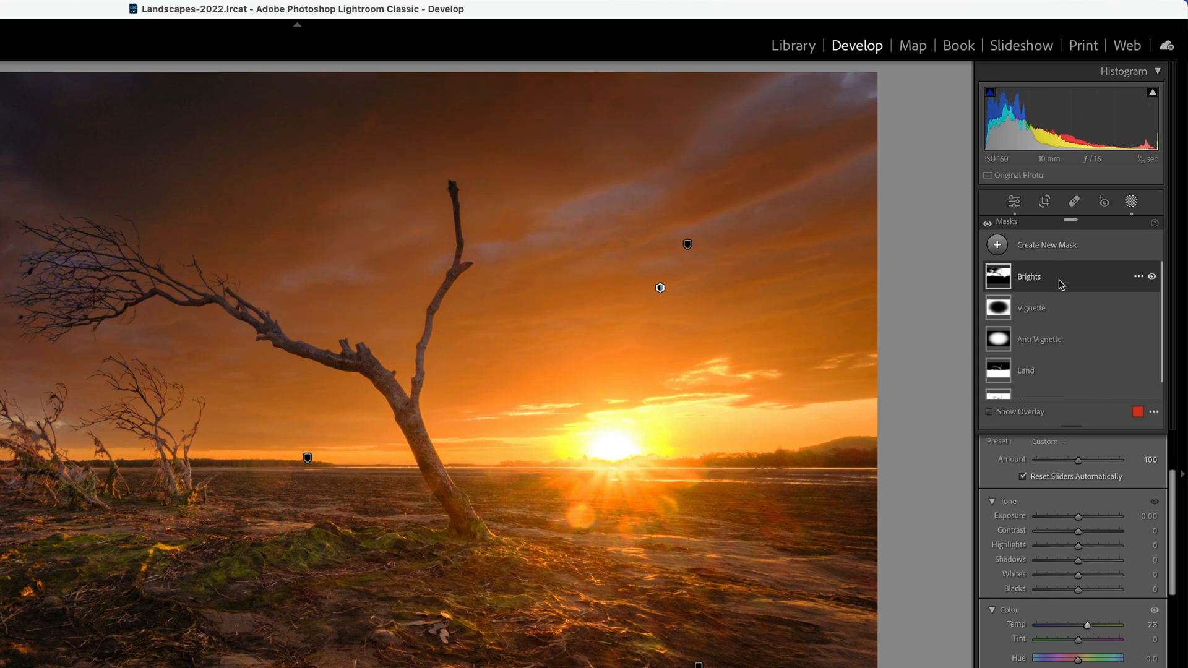
Create a luminance range mask spanning 0/0 to 38/62 and rename it Darks.
scroll(1122, 484, "up", 3)
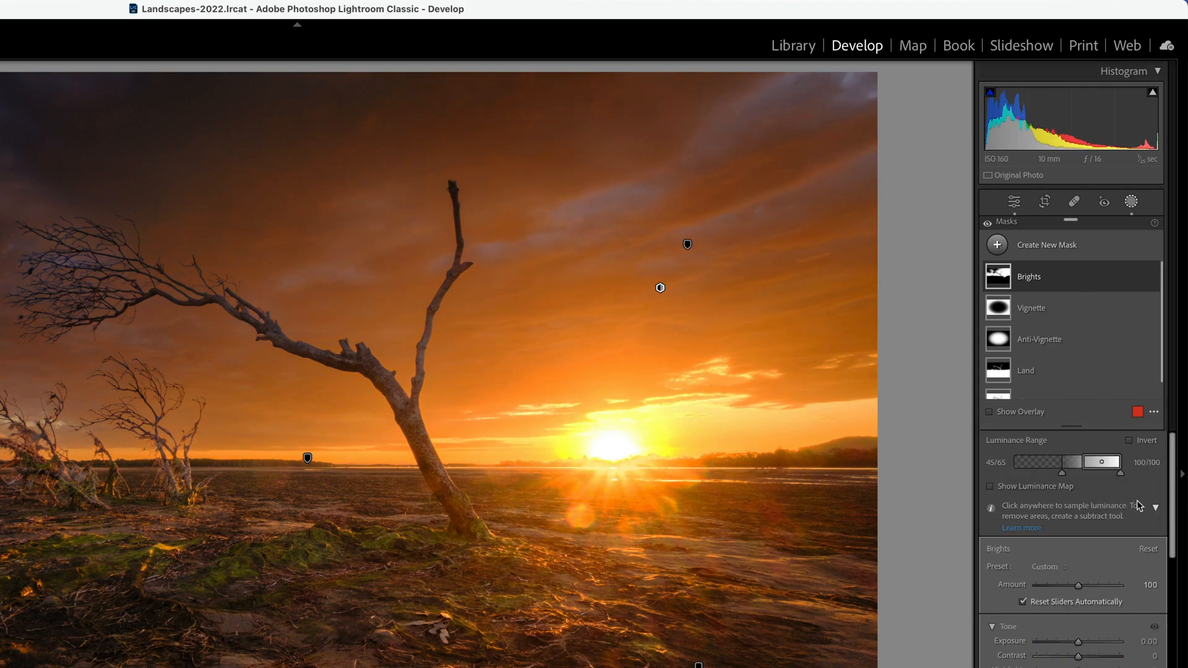
left_click(1042, 243)
left_click(1062, 458)
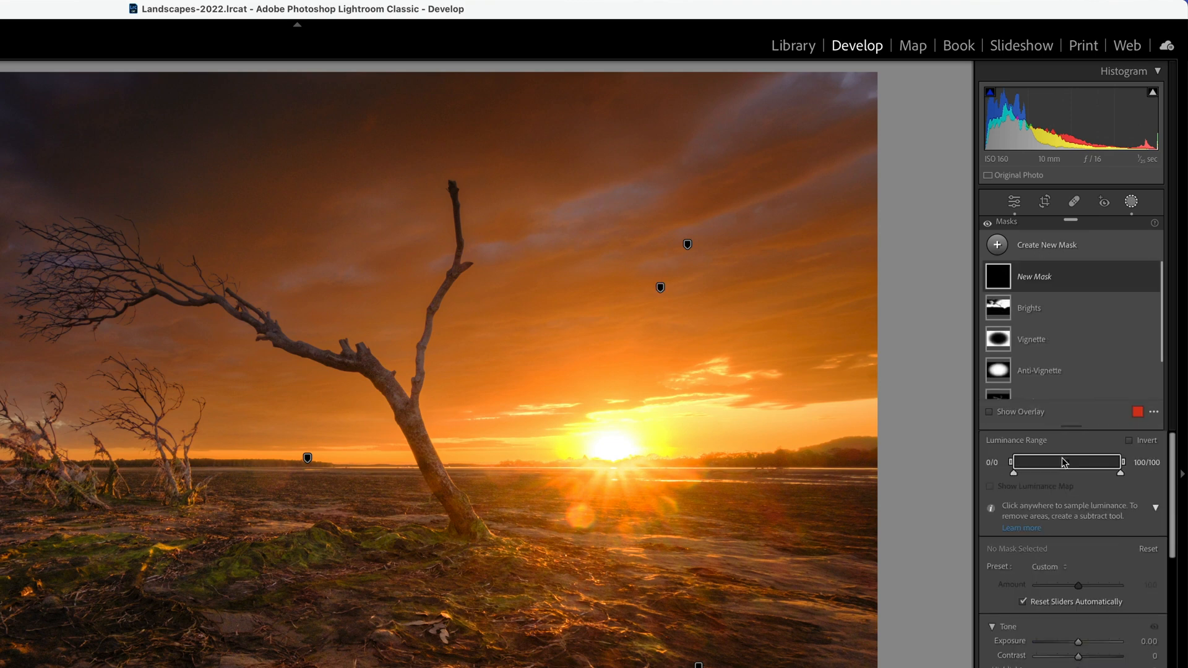
left_click_drag(1121, 475, 1071, 464)
double_click(1032, 276)
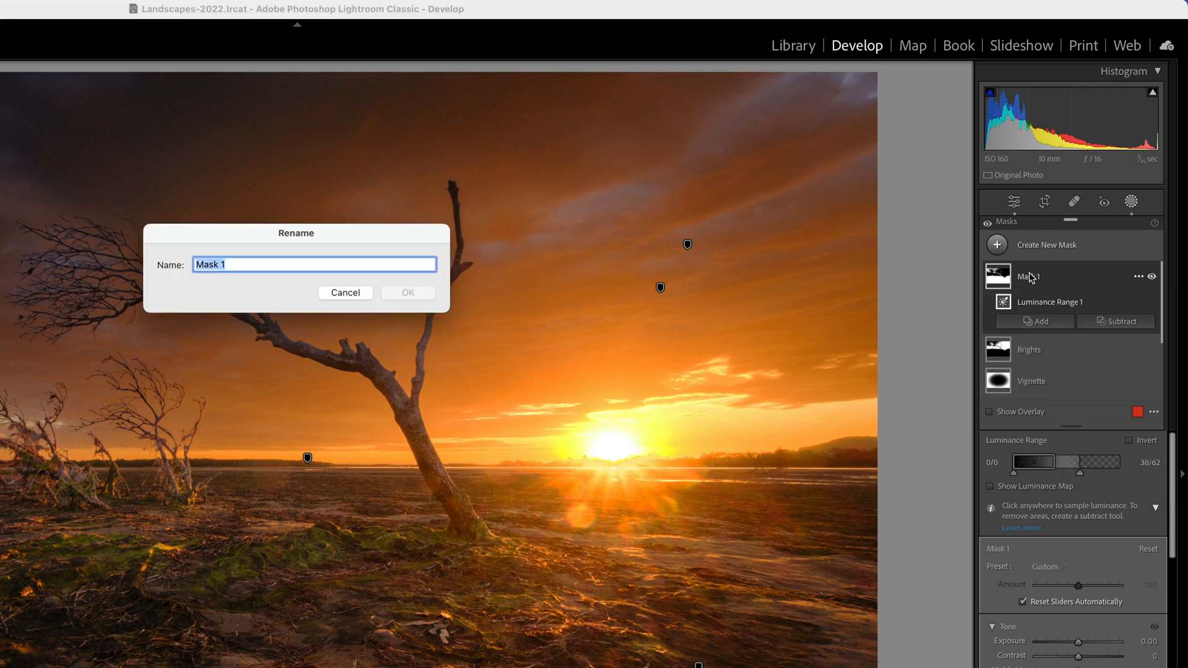
type("Dar")
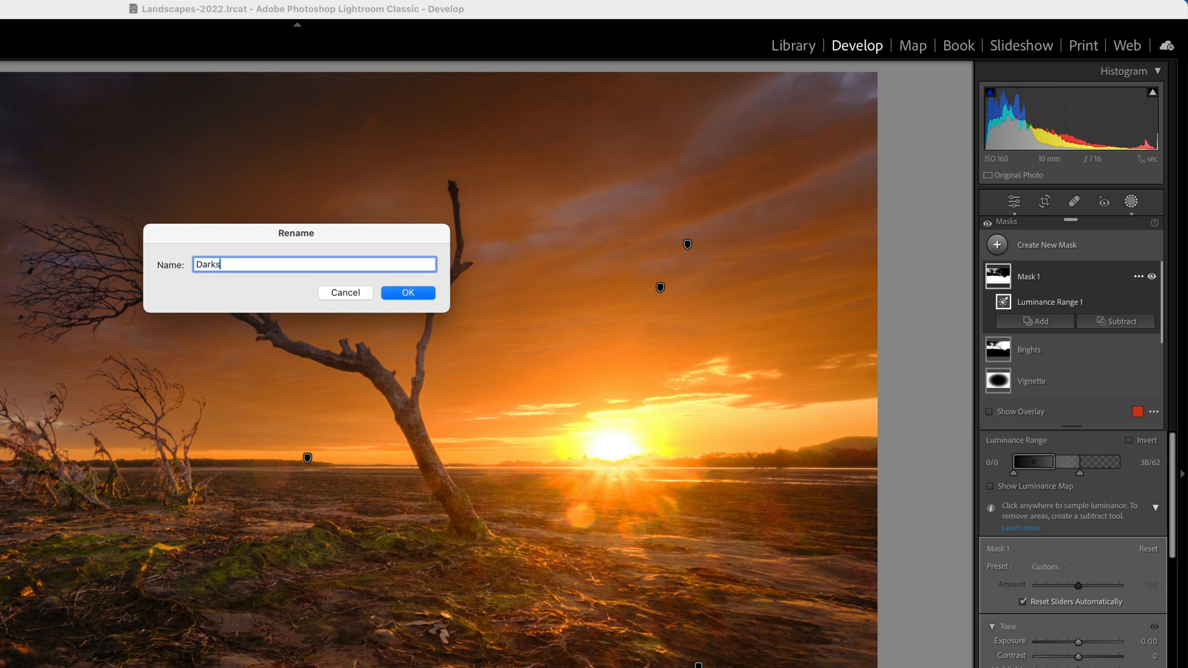
type("ks")
key("Return")
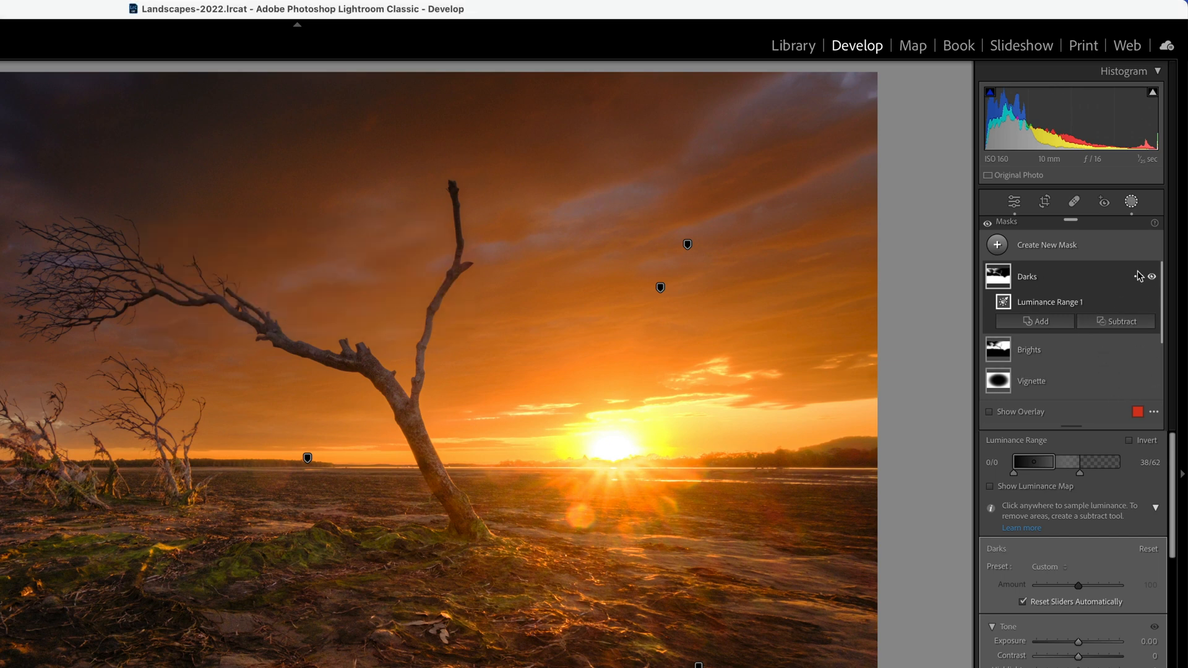
Create a luminance range mask spanning 13/30 to 70/87 and rename it Mids.
left_click(1041, 247)
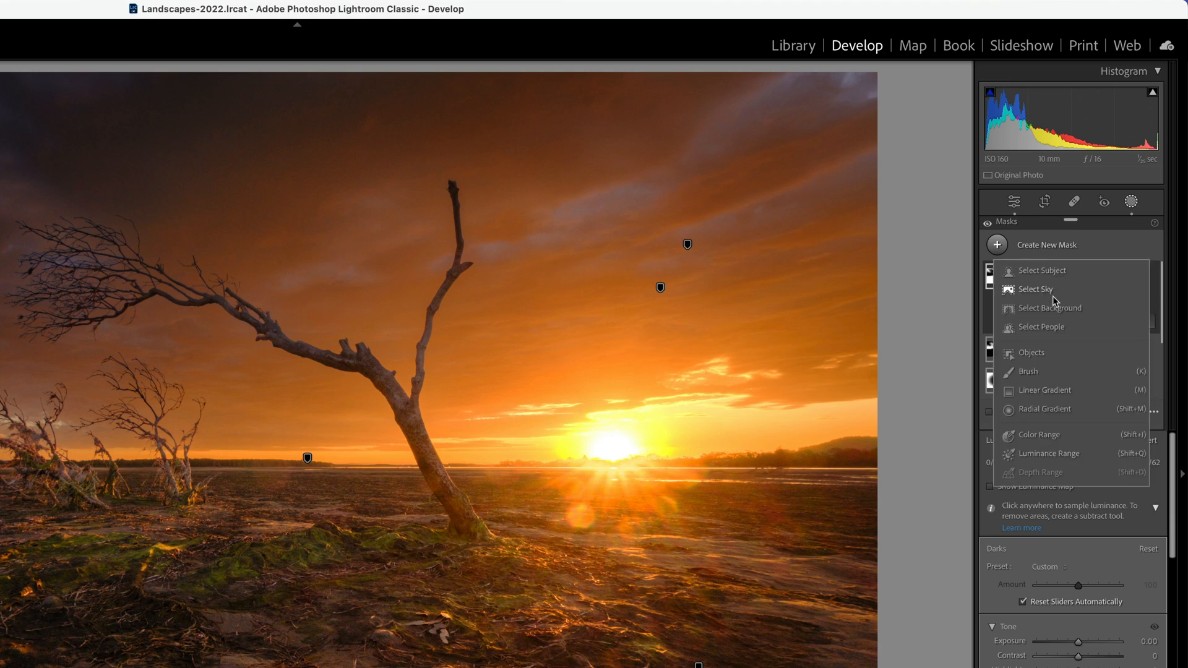
left_click(1049, 455)
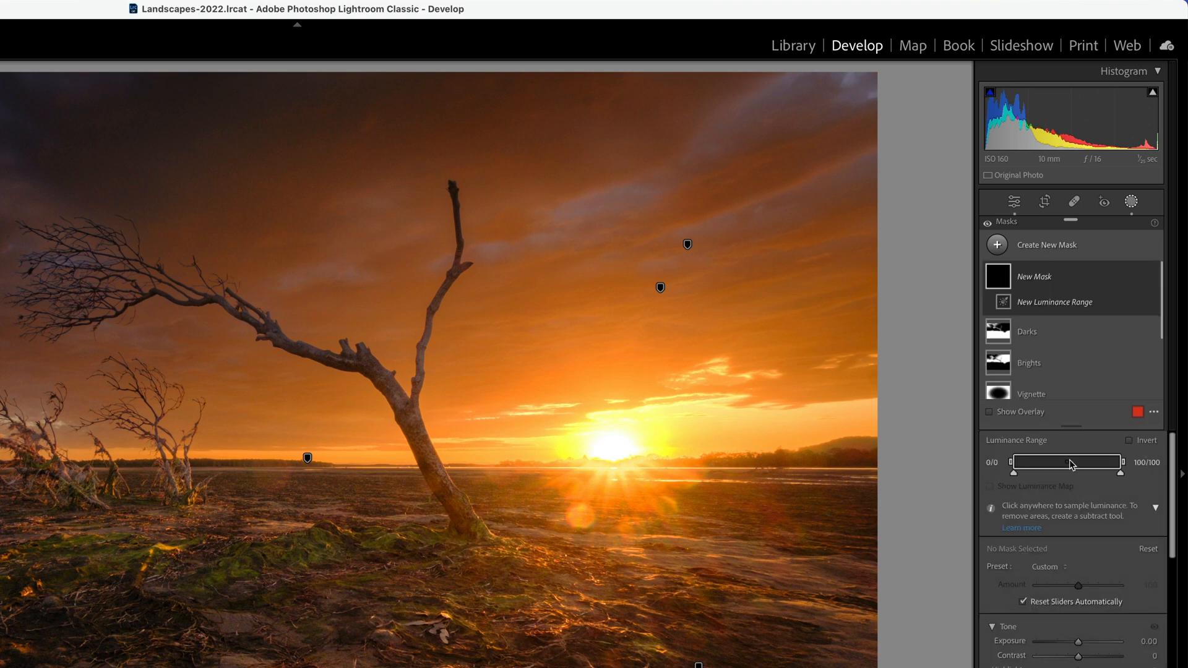
left_click_drag(1015, 474, 1034, 474)
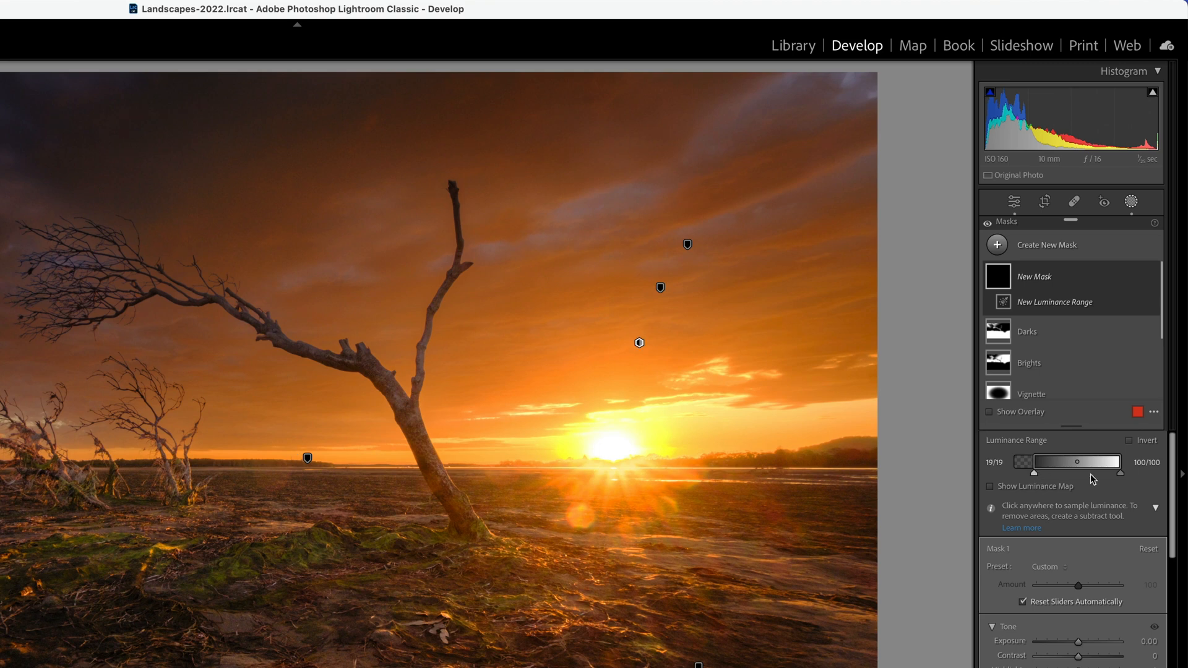
left_click_drag(1121, 473, 1028, 474)
left_click_drag(1106, 474, 1107, 473)
double_click(1034, 279)
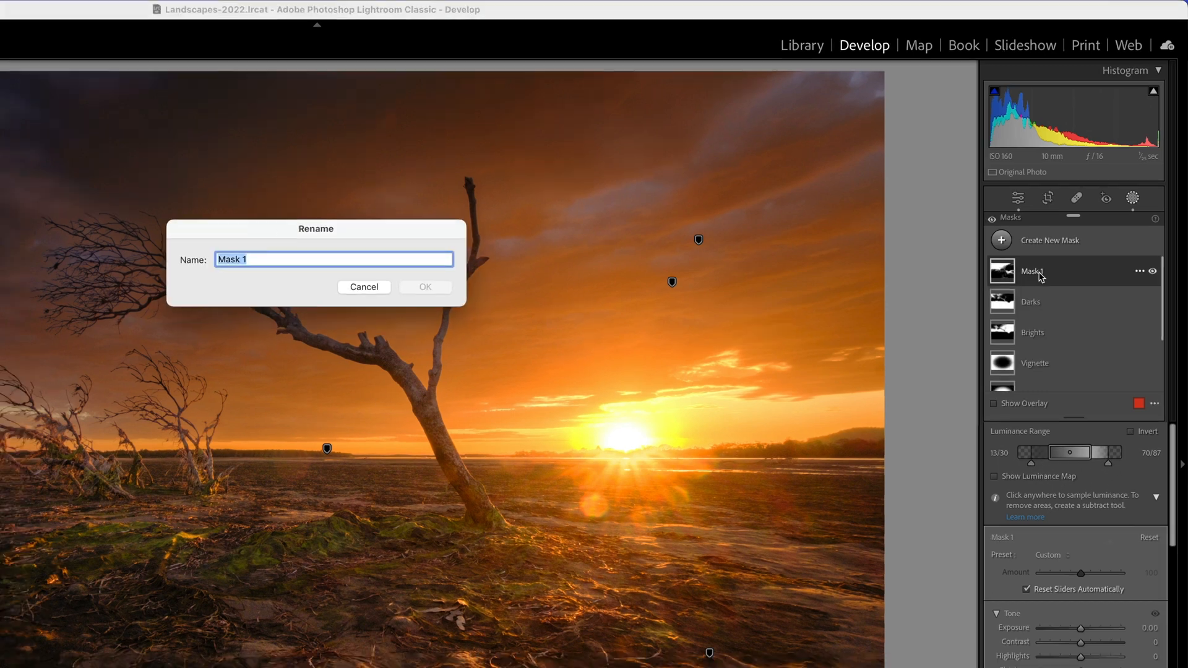
type("Mids")
key("Return")
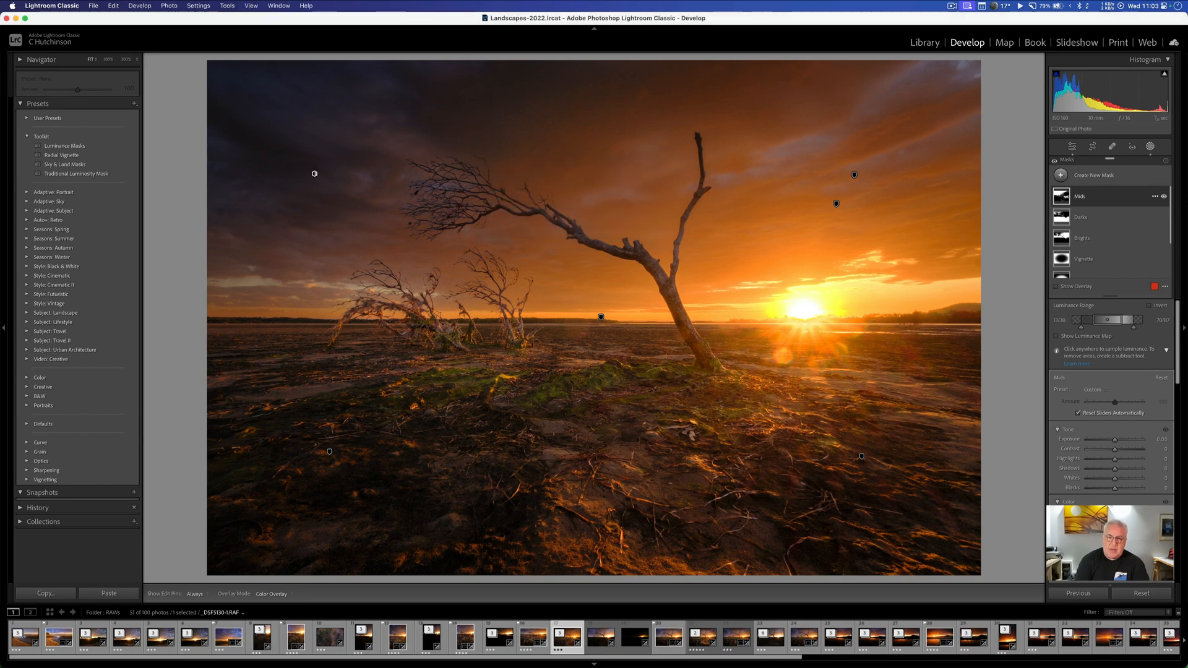
Set up a new develop preset named Luminance Masks in the Toolkit group, including only the Mids, Darks and Brights masks.
left_click(133, 103)
left_click(139, 113)
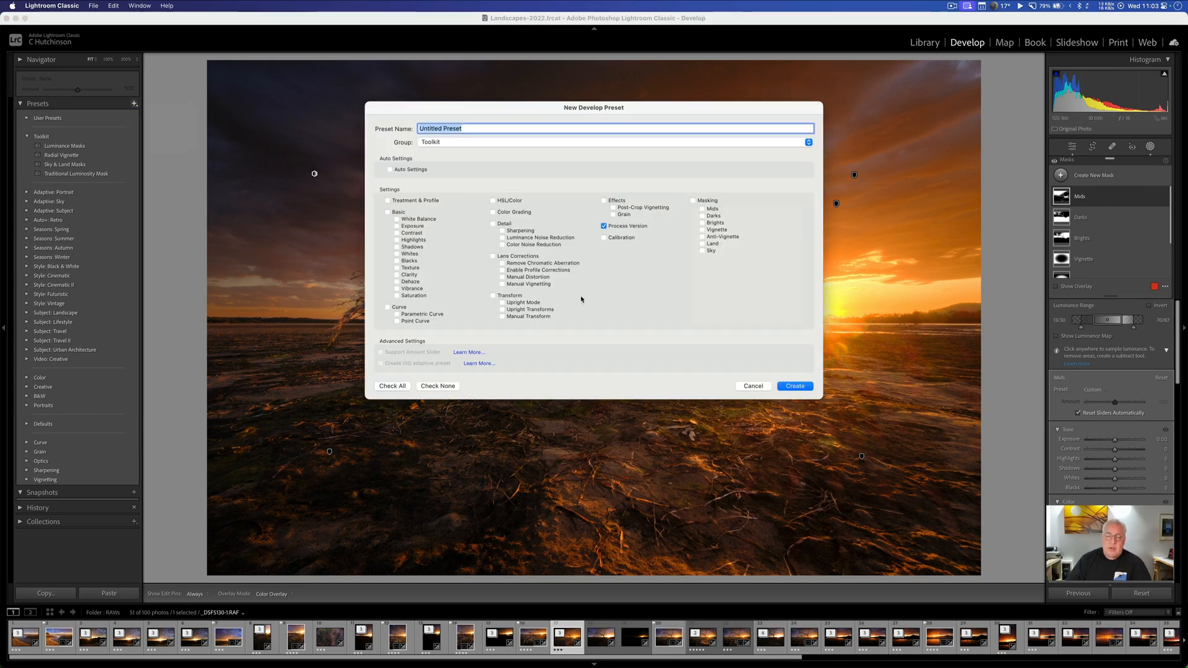
left_click(438, 386)
left_click(712, 209)
left_click(703, 222)
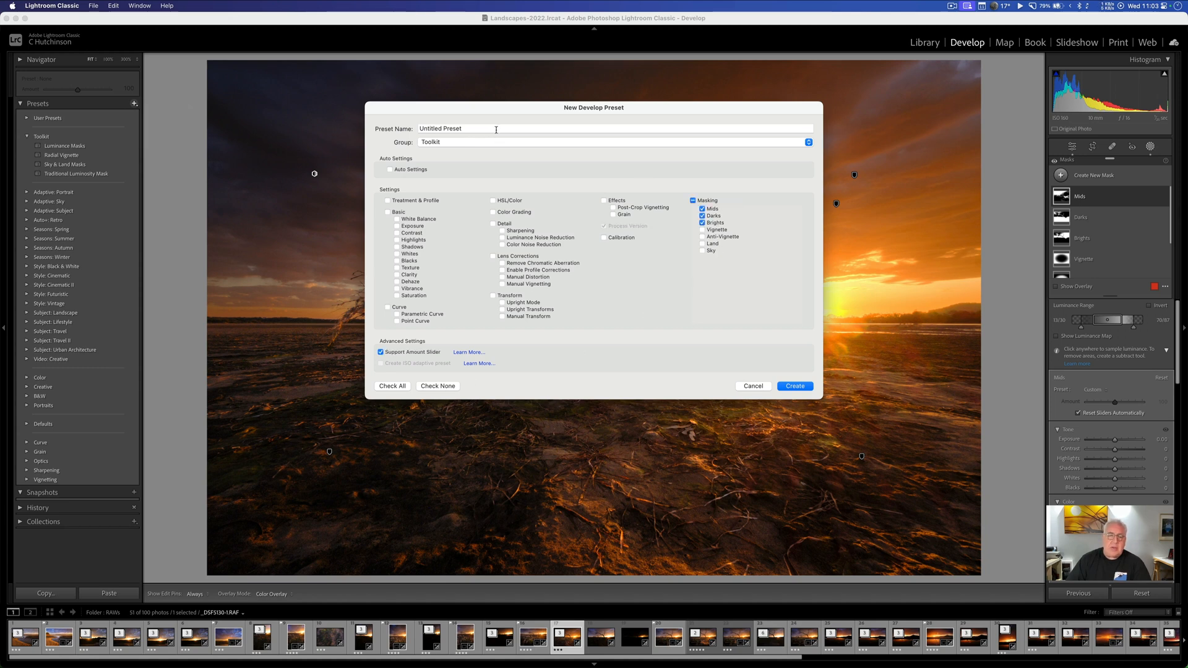
left_click(784, 125)
type("Luminanc")
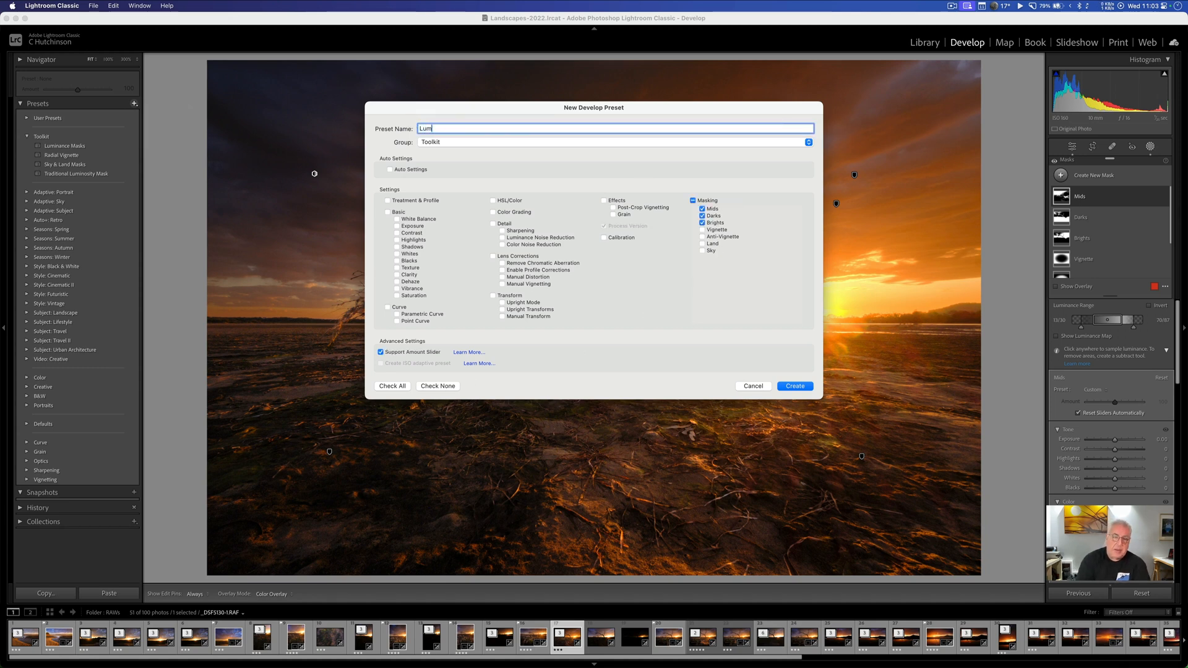
type("e Masks")
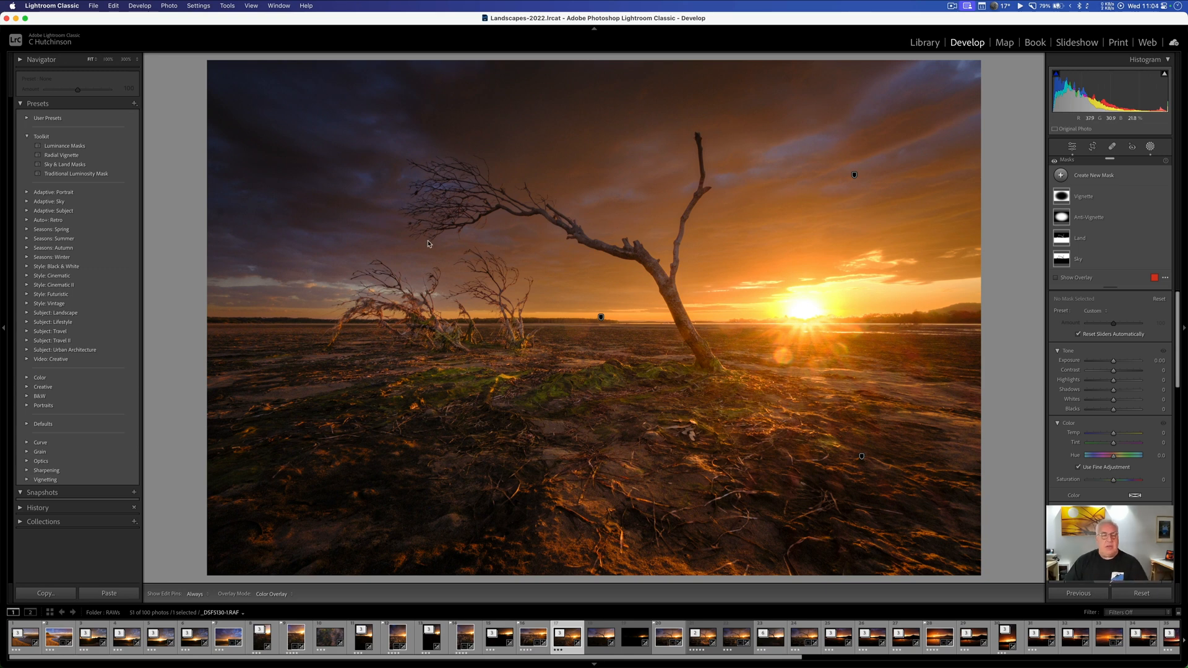
Apply the Traditional Luminosity Mask preset to the landscape photo and preview the Bright mask's luminance map.
left_click(70, 175)
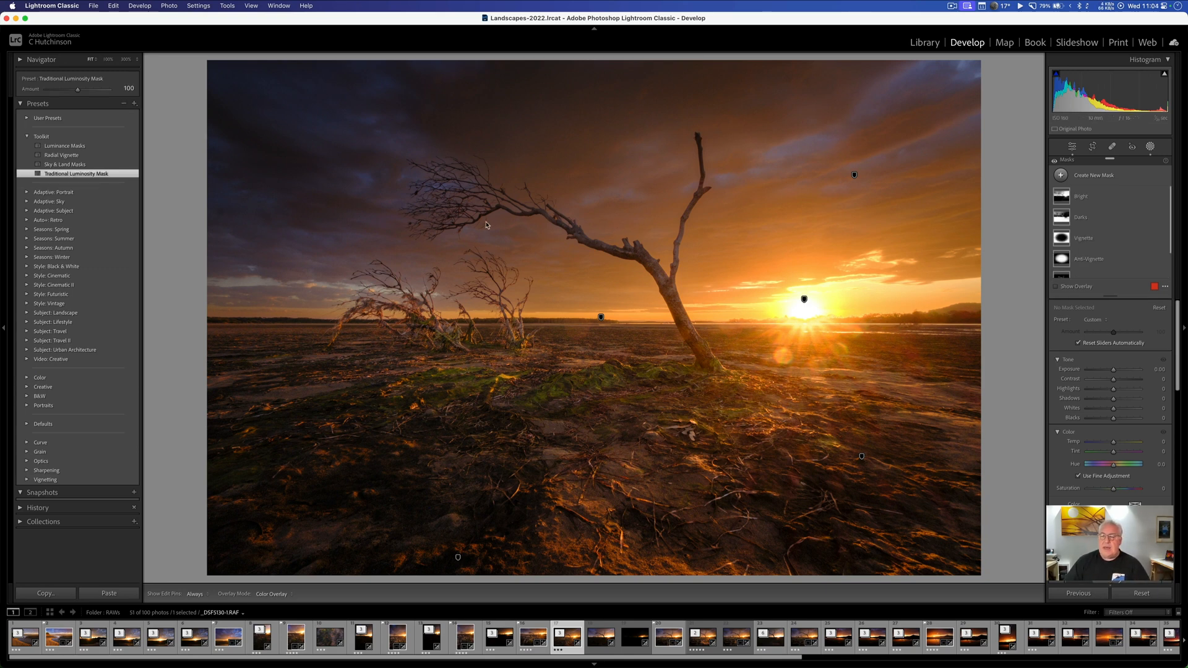
left_click(1105, 199)
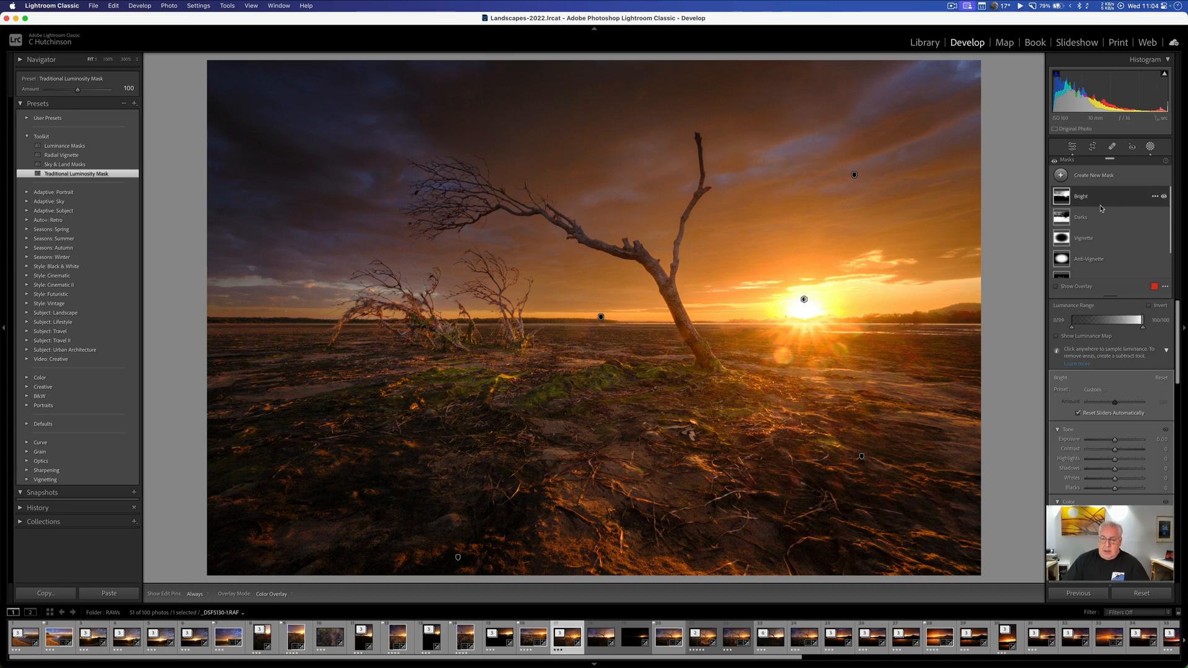
left_click(1056, 335)
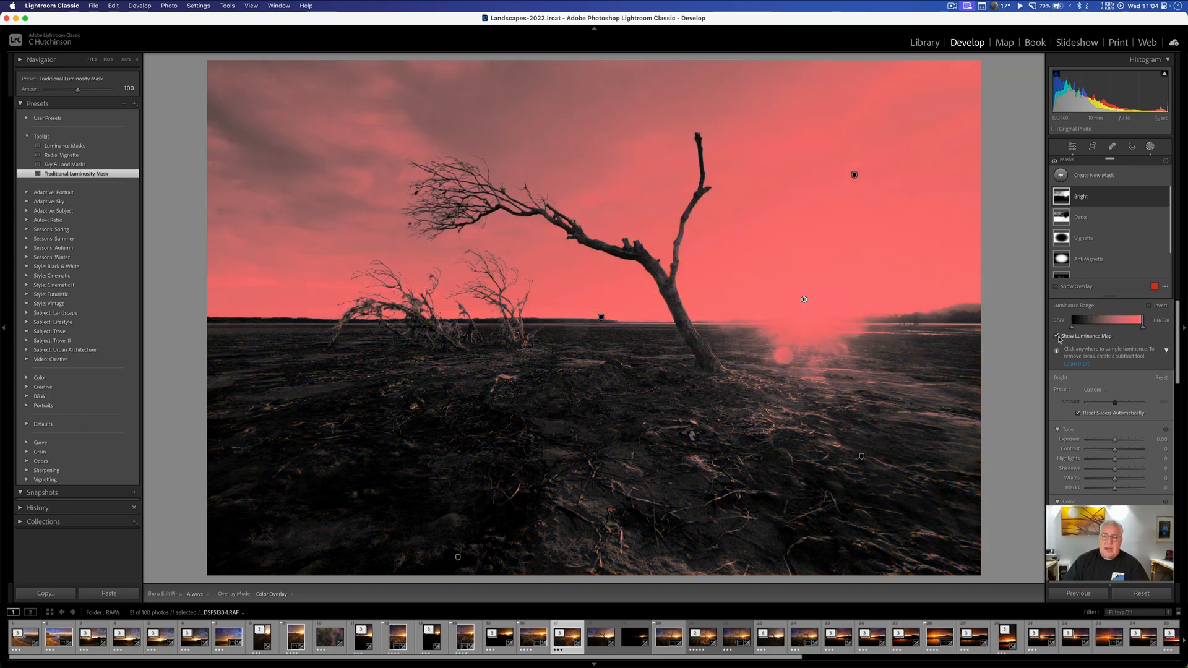
left_click(1058, 336)
Warm the Bright mask by setting its Temp to 18 and adjust the Temp of the Darks mask.
left_click_drag(1115, 511, 1119, 511)
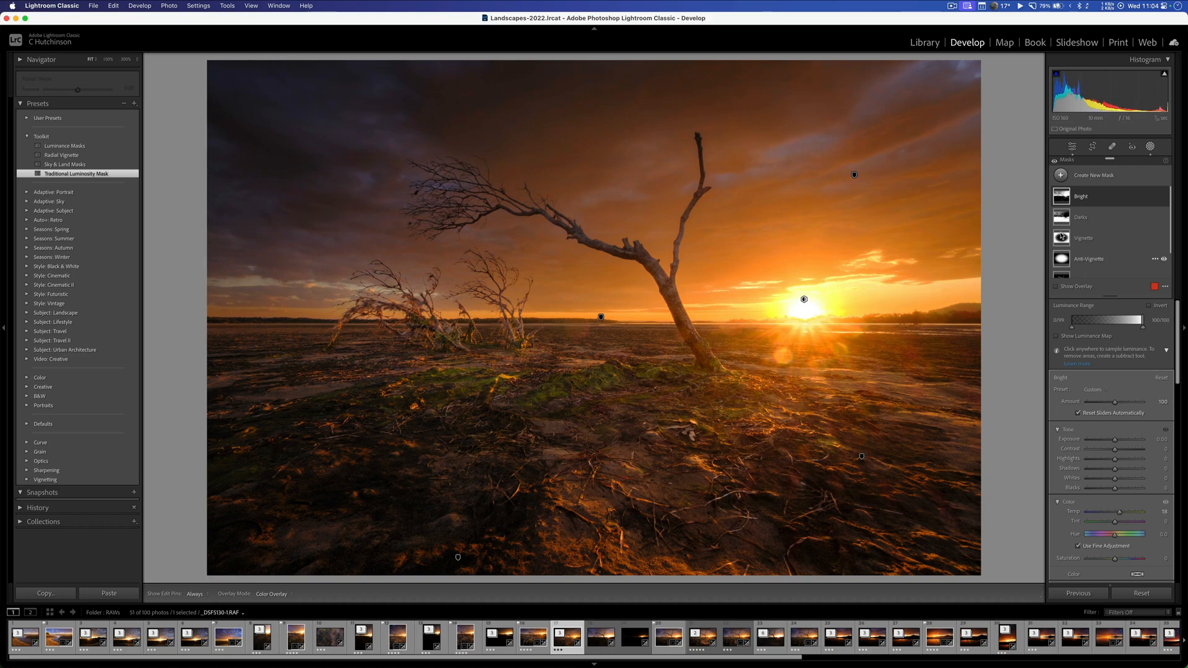
left_click(1061, 217)
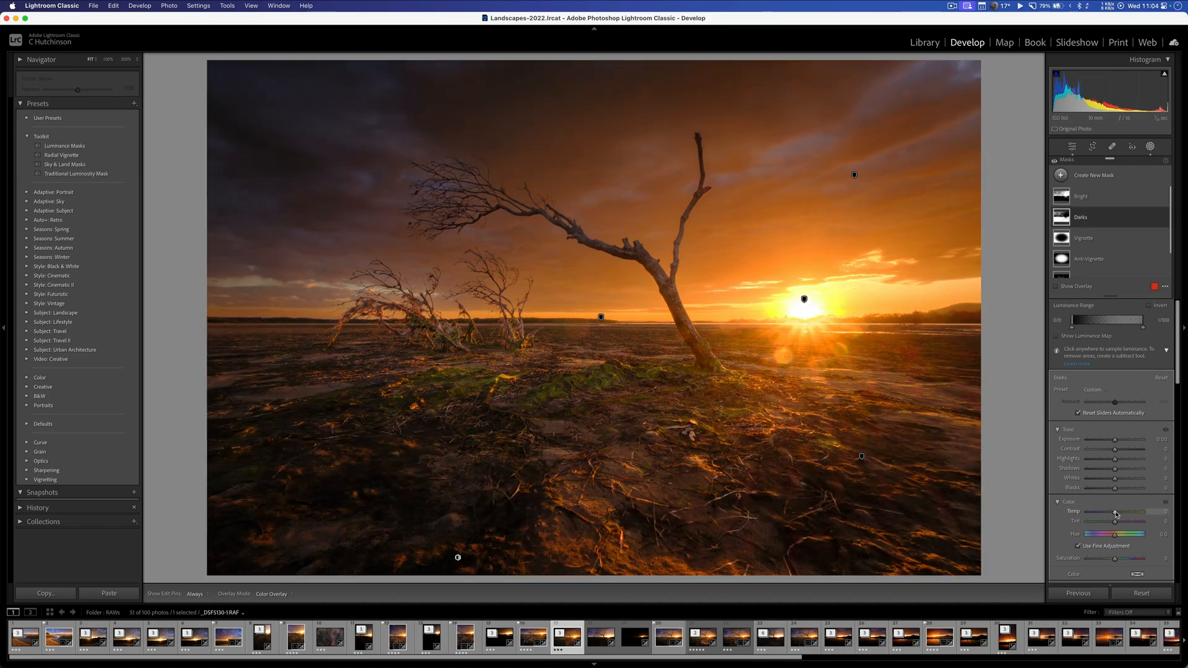
left_click_drag(1112, 513, 1111, 514)
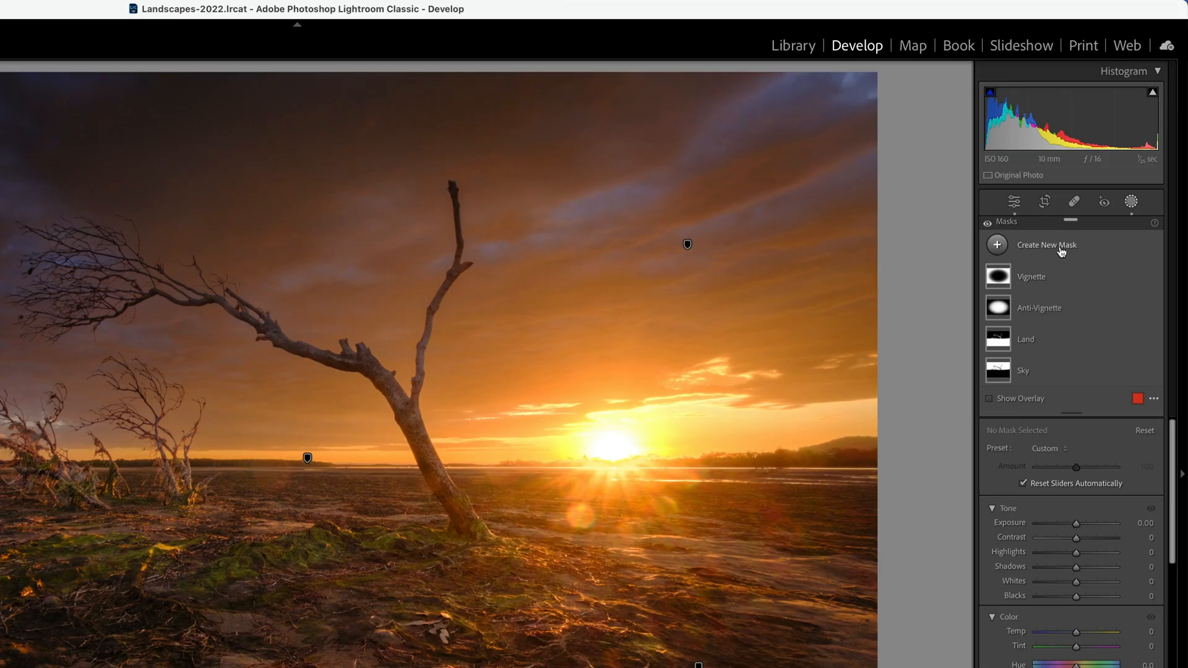
Create a luminance range mask spanning 0/99 to 100/100 and preview its luminance map.
left_click(1101, 176)
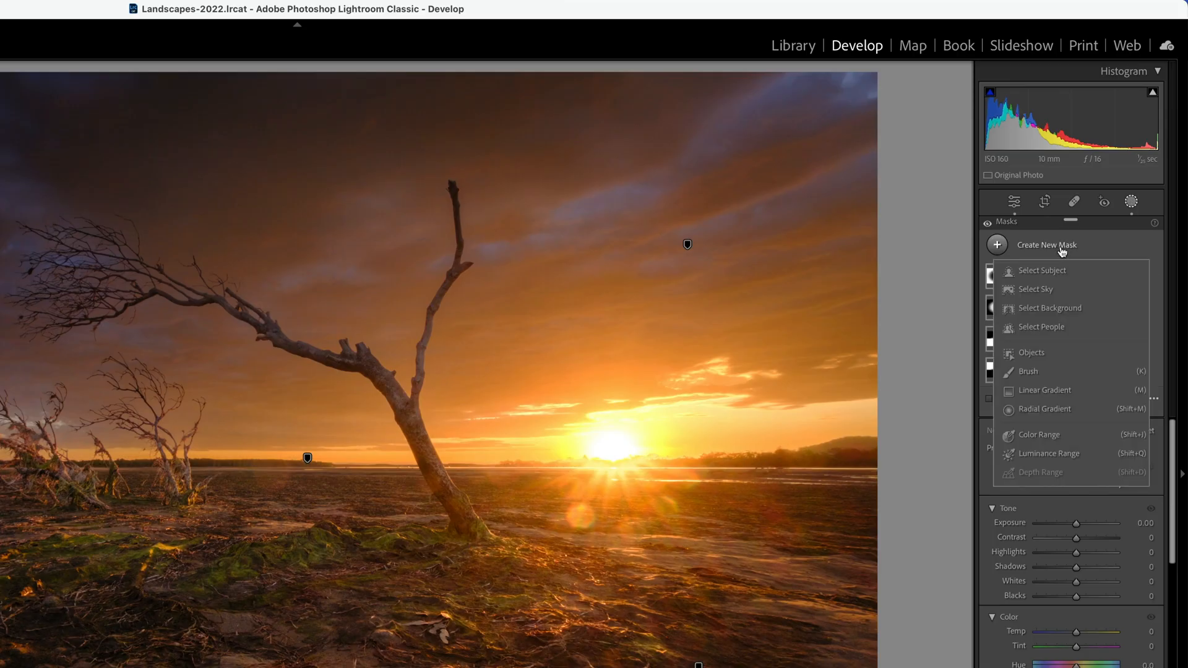
left_click(1070, 455)
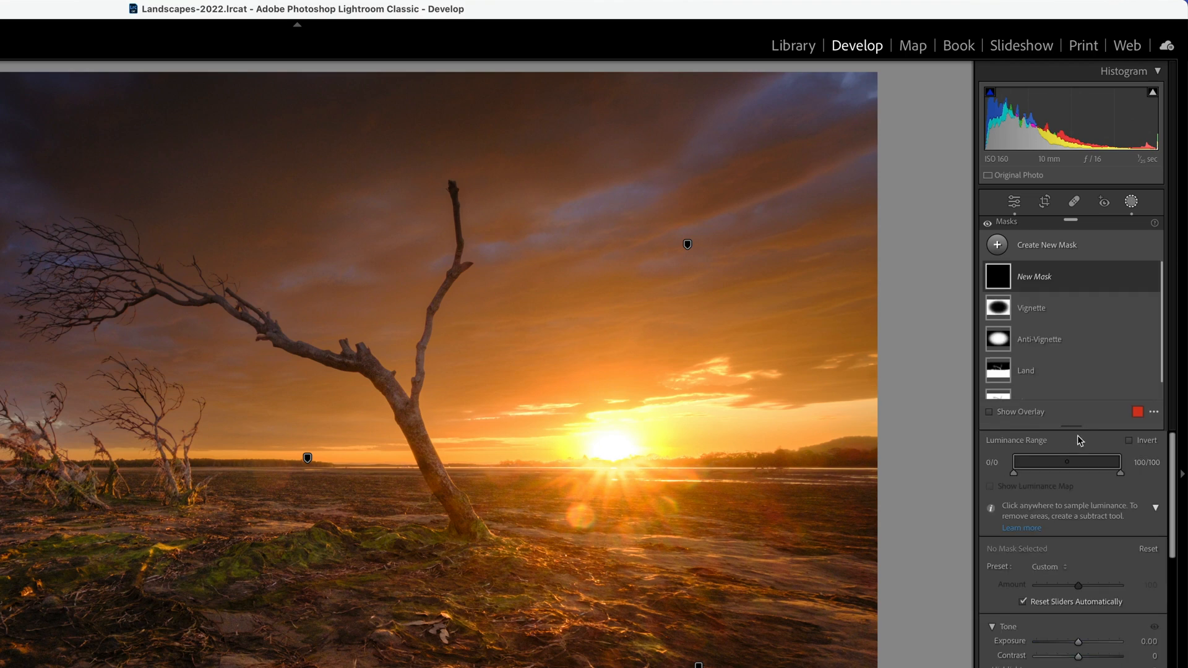
left_click_drag(1012, 465, 1123, 468)
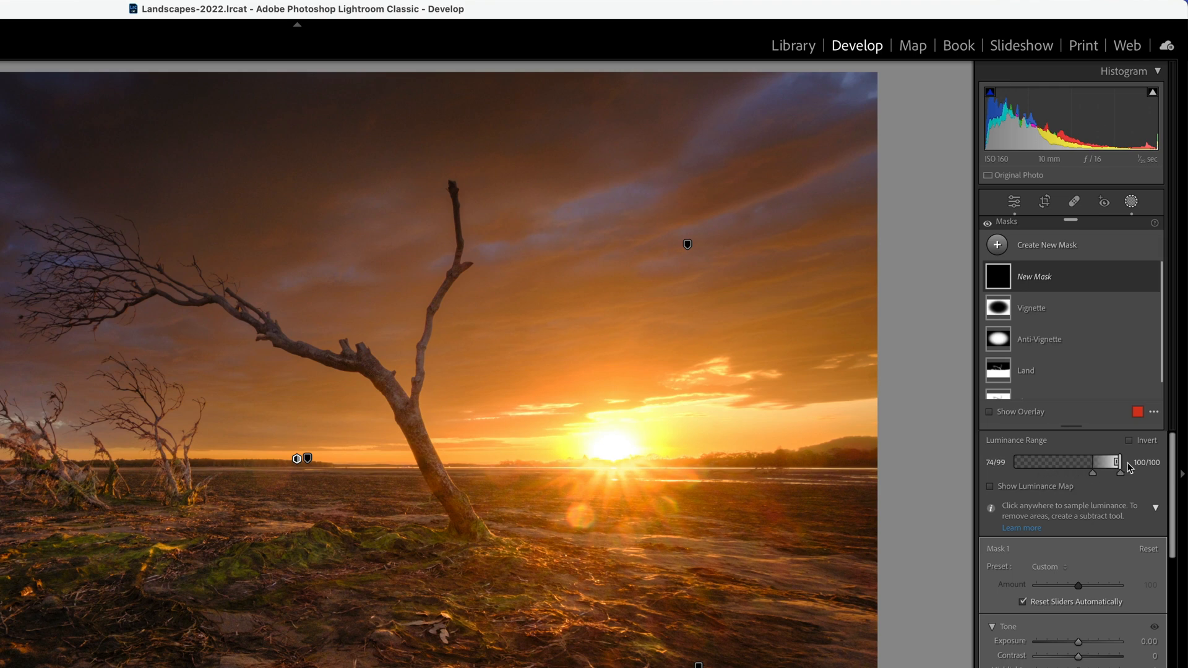
left_click_drag(1091, 473, 990, 474)
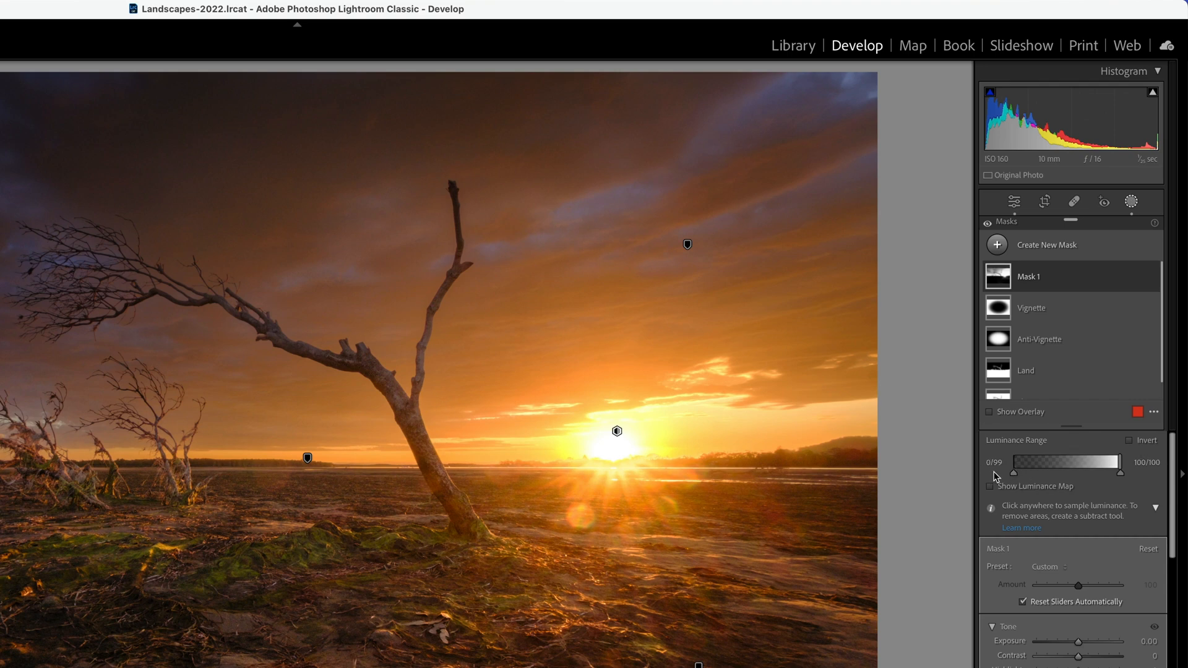
left_click(1013, 489)
left_click(1013, 488)
Create a second luminance range mask spanning 0/0 to 1/100 and preview its luminance map.
left_click(1056, 244)
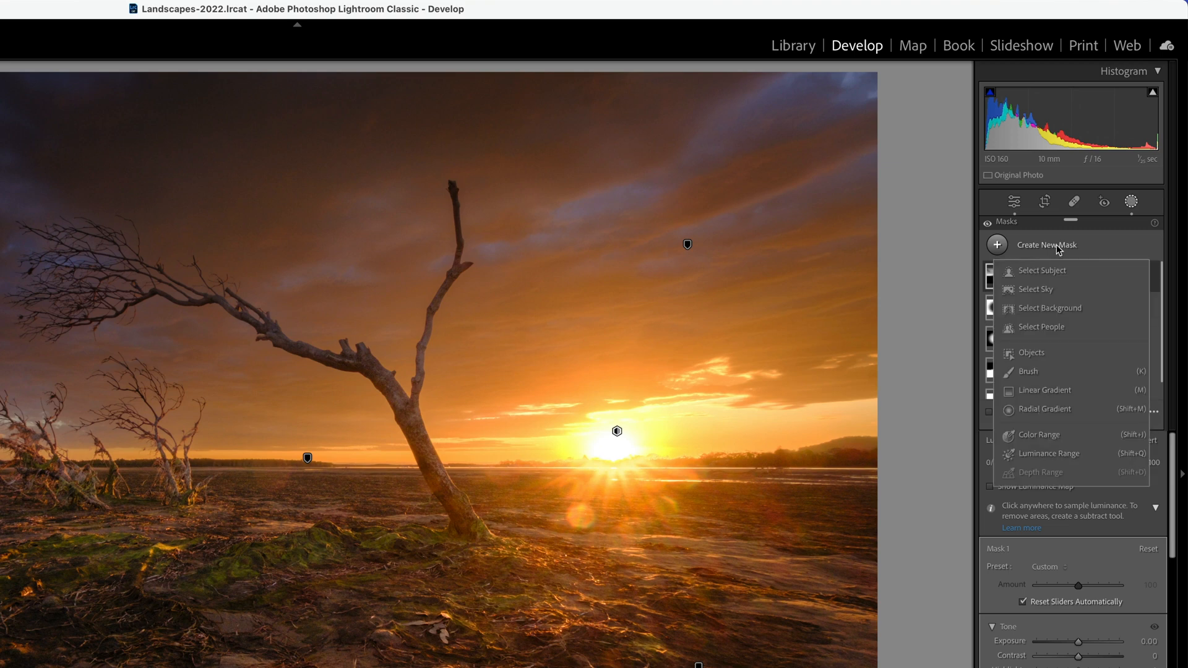
left_click(1052, 456)
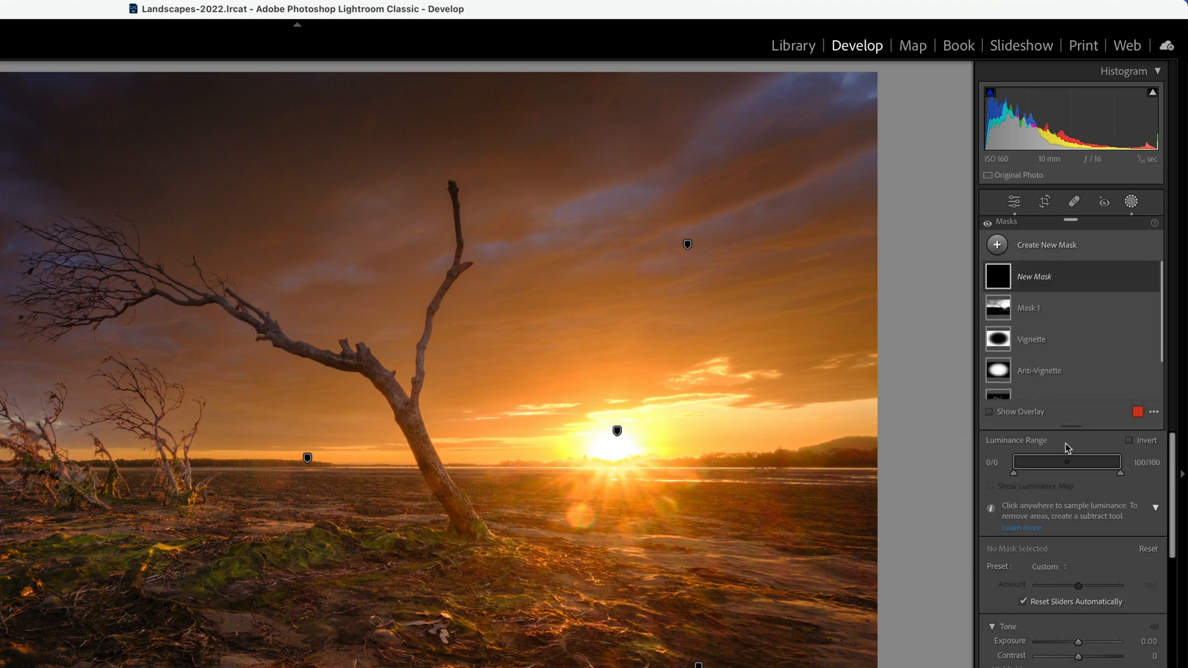
mouse_move(1119, 463)
left_mouse_down()
mouse_move(988, 467)
mouse_move(1133, 481)
mouse_move(1122, 479)
left_mouse_up()
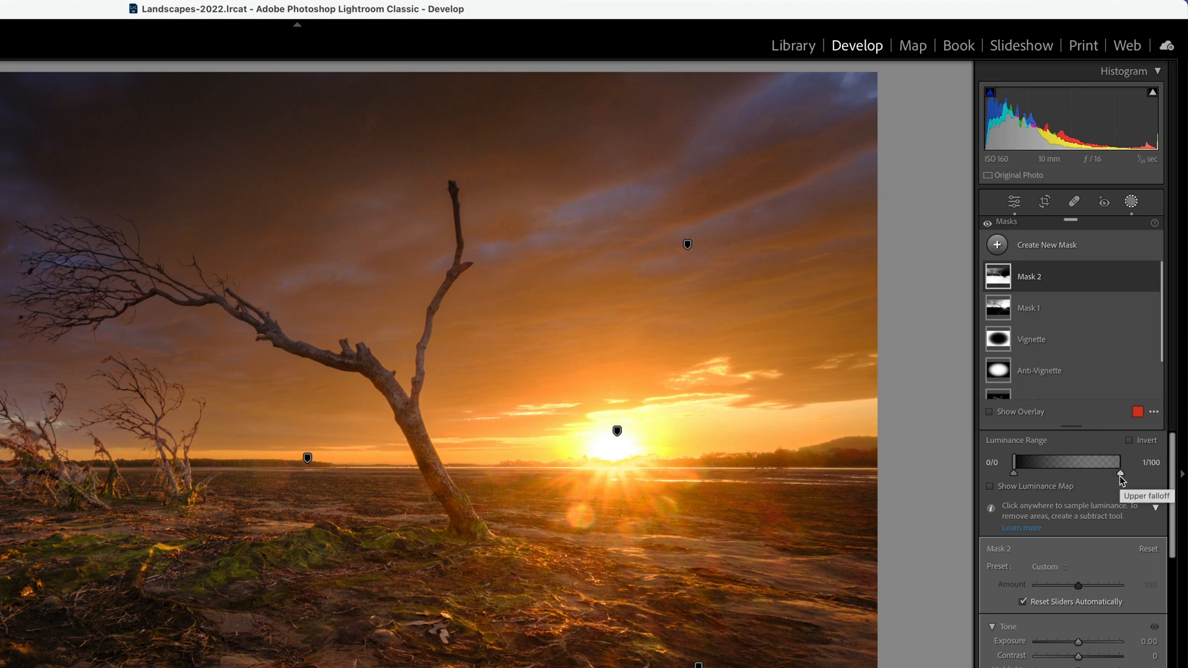
left_click(1007, 488)
left_click(1007, 488)
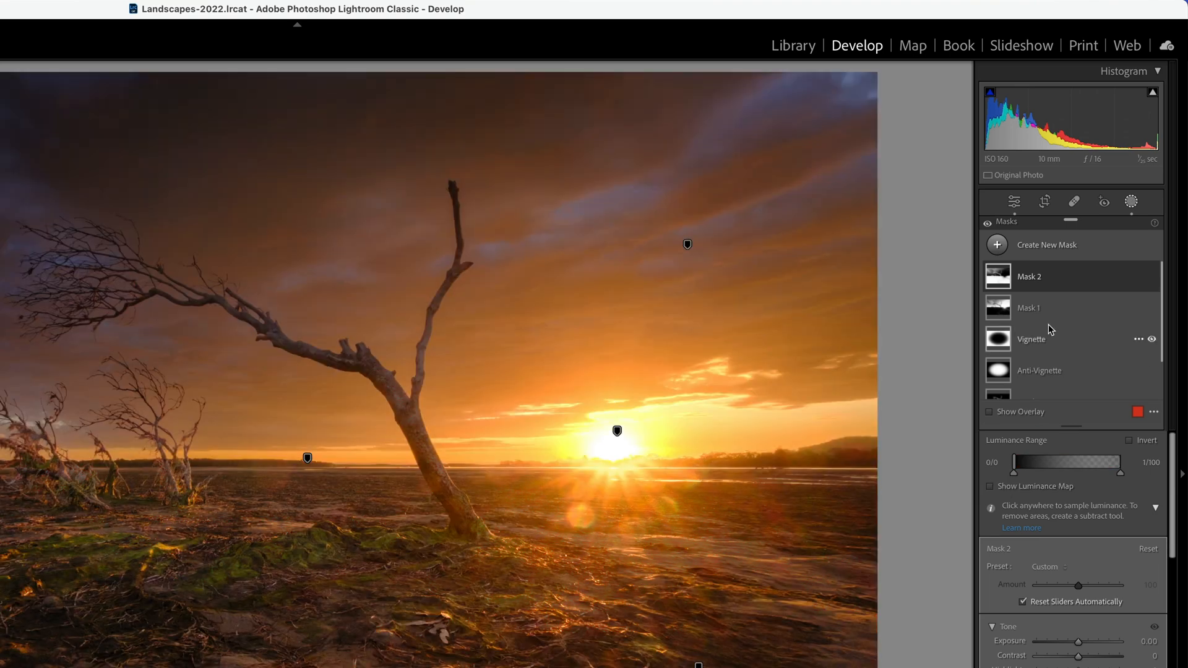
Rename Mask 1 as Brights and Mask 2 as Darks.
double_click(1035, 313)
type("Brights")
key("Return")
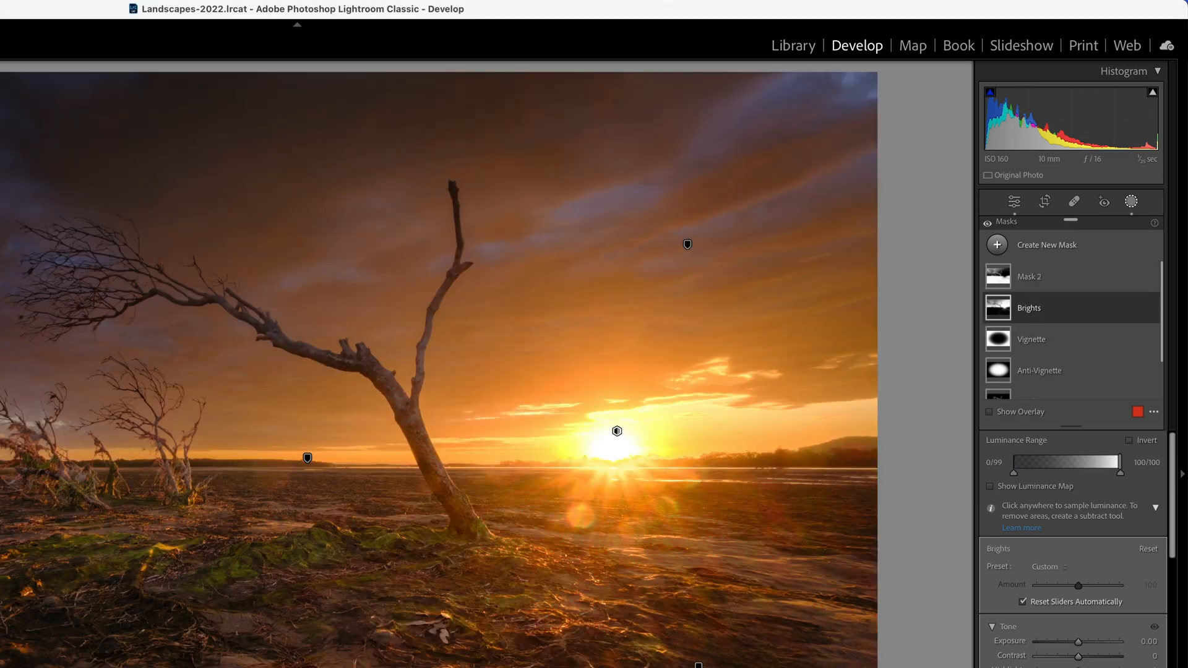
double_click(1027, 277)
type("Darks")
key("Return")
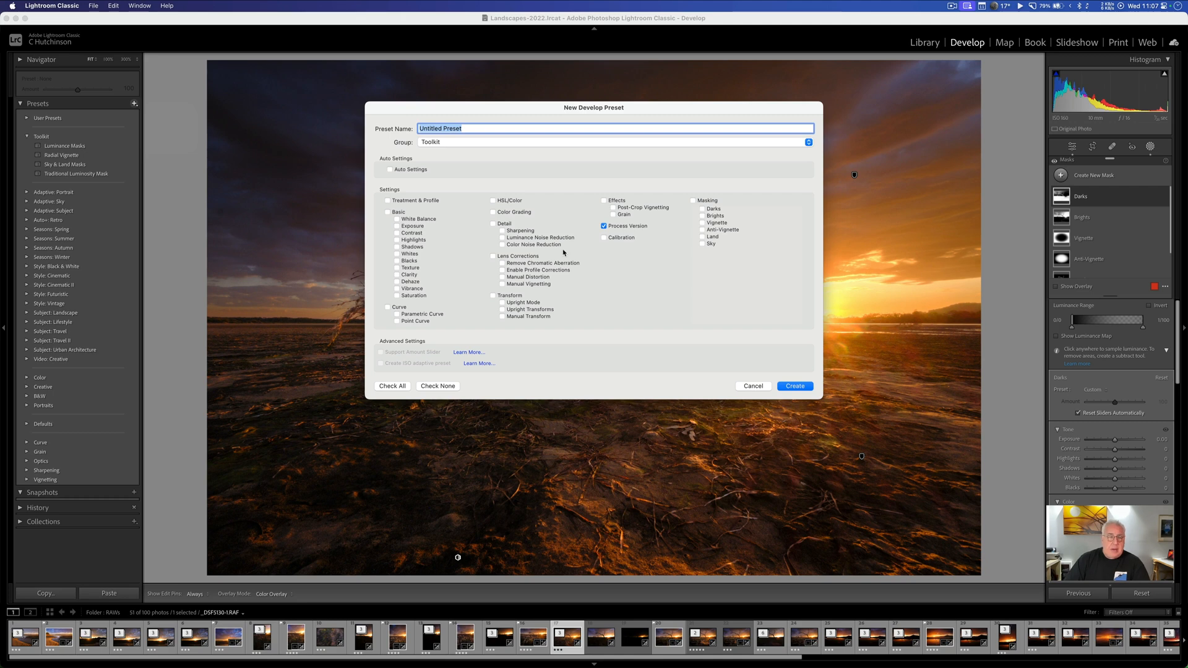
Include the masks in the new develop preset for the Toolkit group, leaving out the Land mask.
left_click(702, 202)
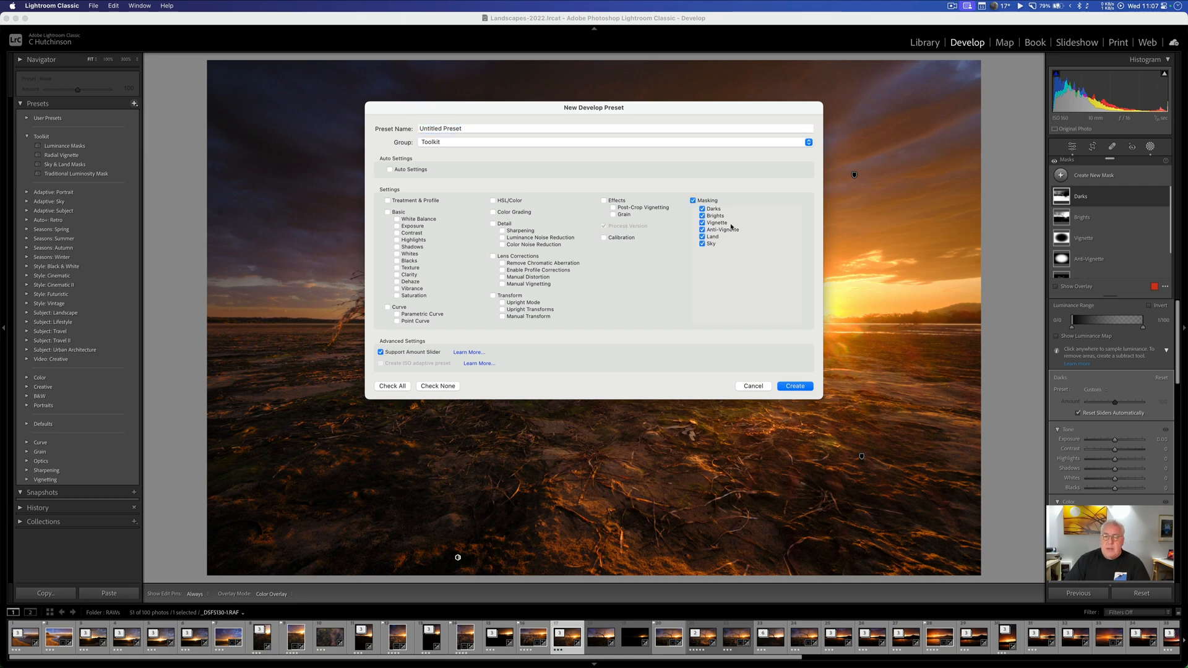
left_click(708, 237)
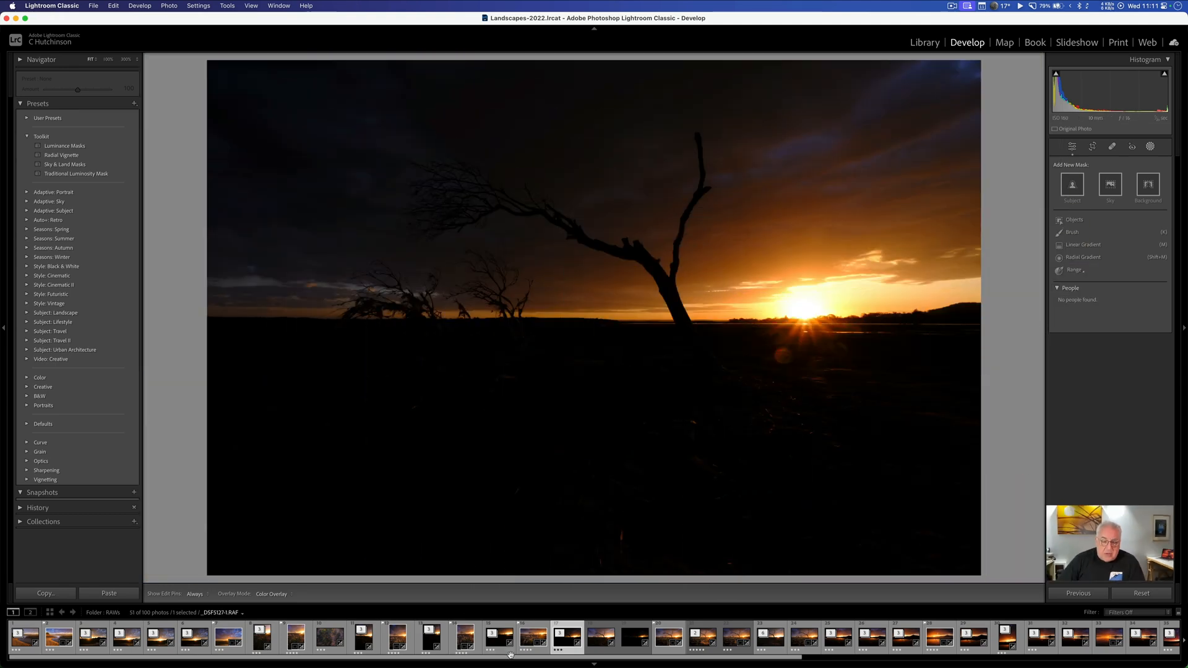
Open the vertical tree photo _DSF5124-1-HDR.dng and apply the Radial Vignette preset to it.
left_click(464, 638)
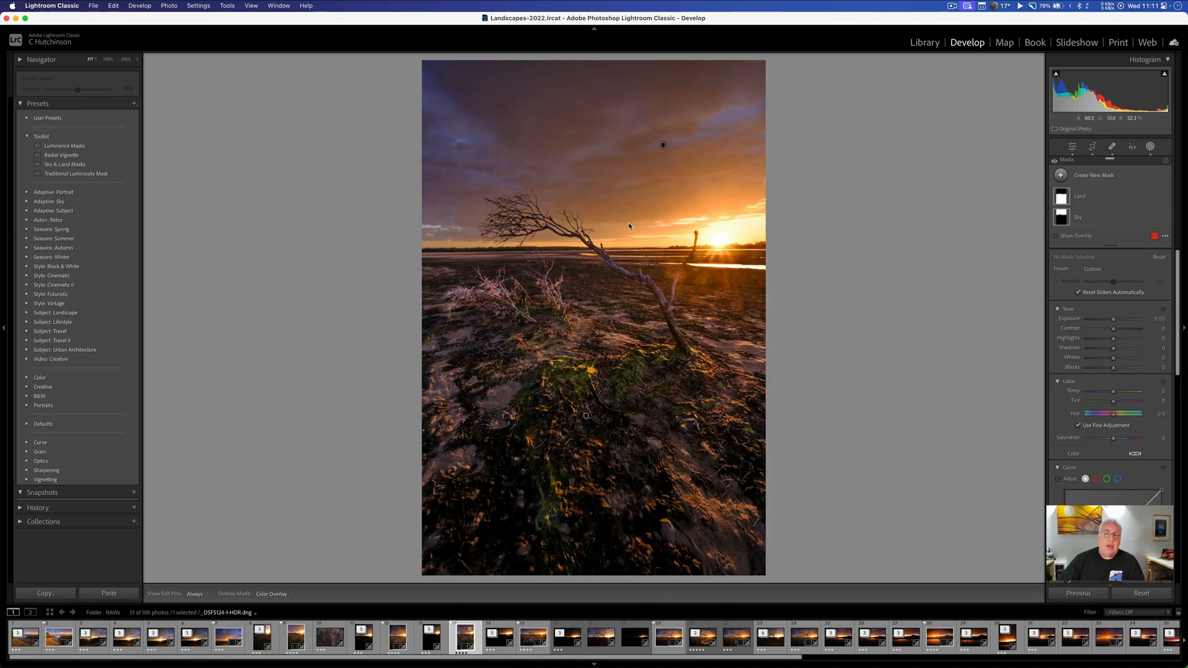
left_click(62, 155)
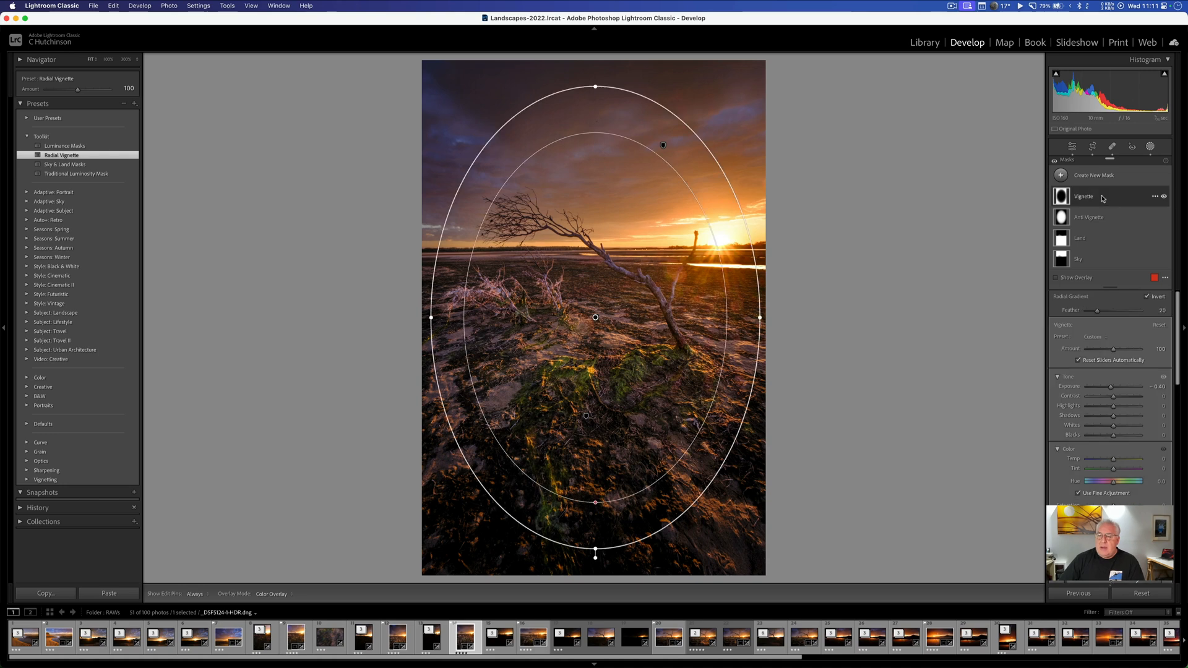